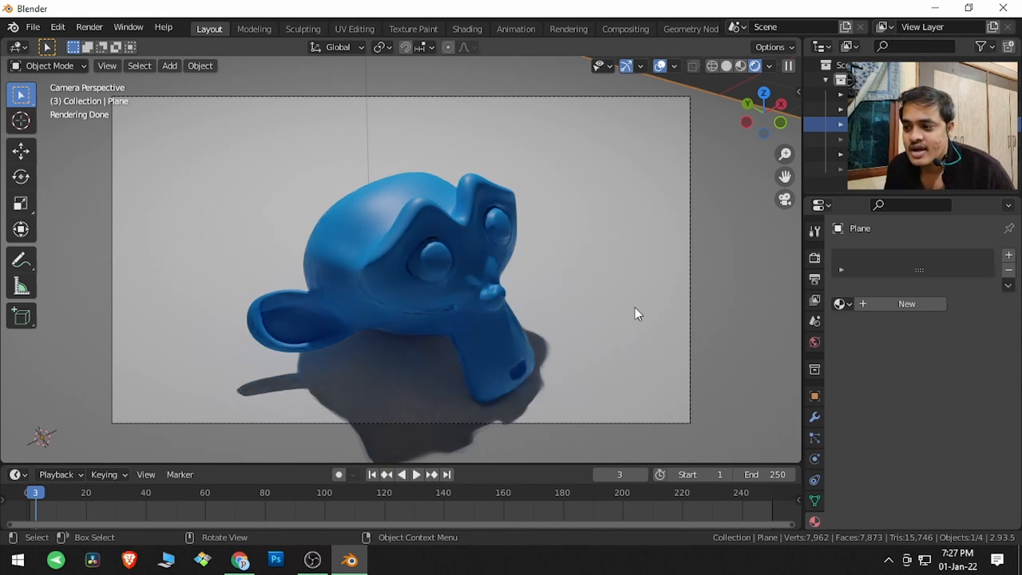
Step: Return the selected monkey head's timeline to frame 1 and delete both of its existing keyframes
click(491, 256)
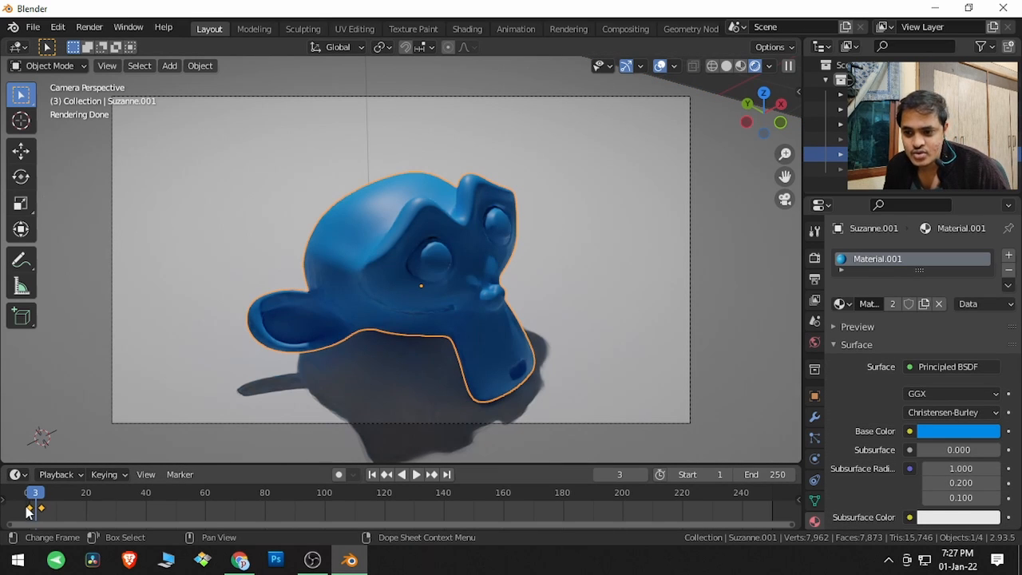
drag(40, 496, 30, 495)
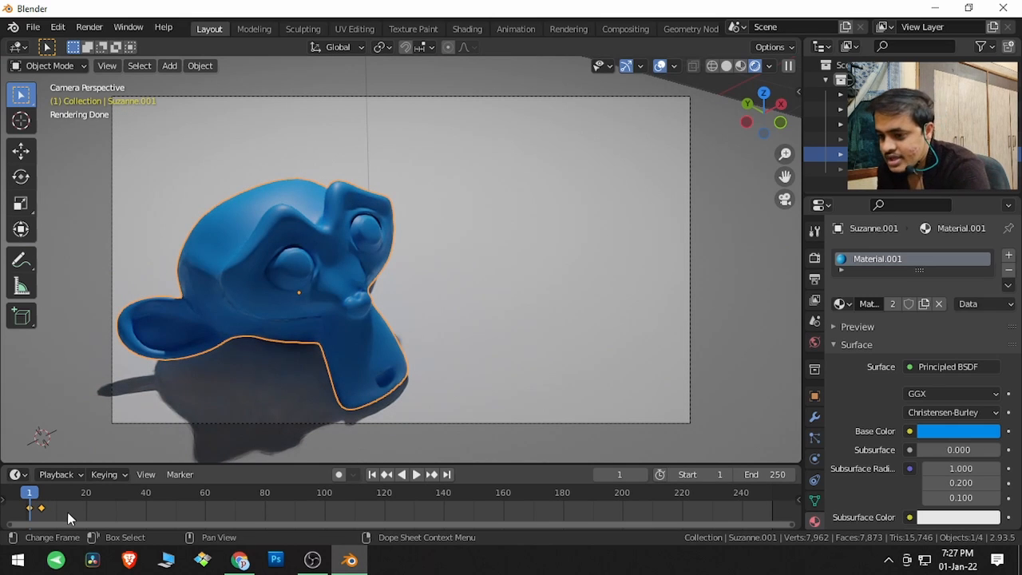
drag(53, 507, 26, 510)
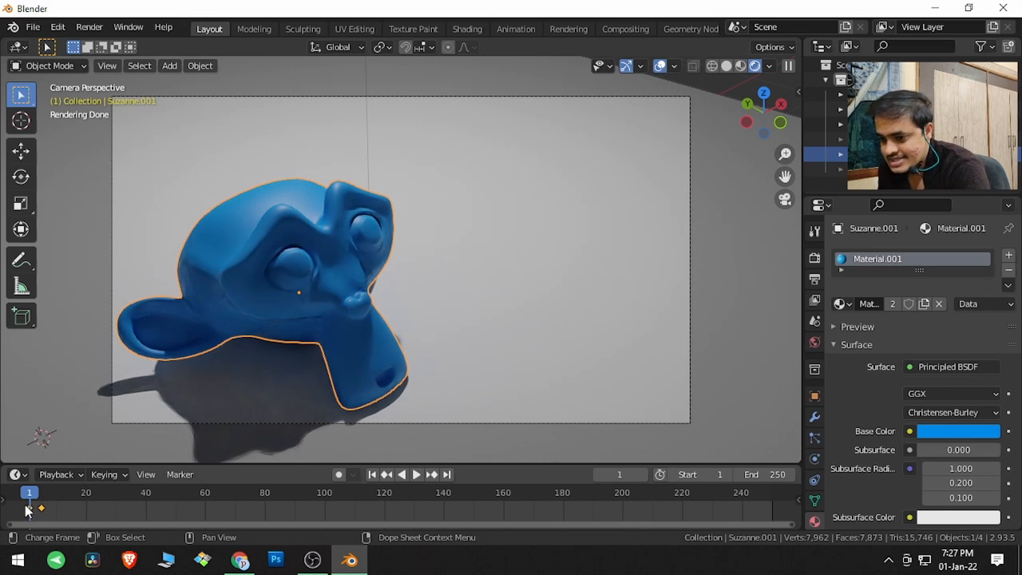
key(Delete)
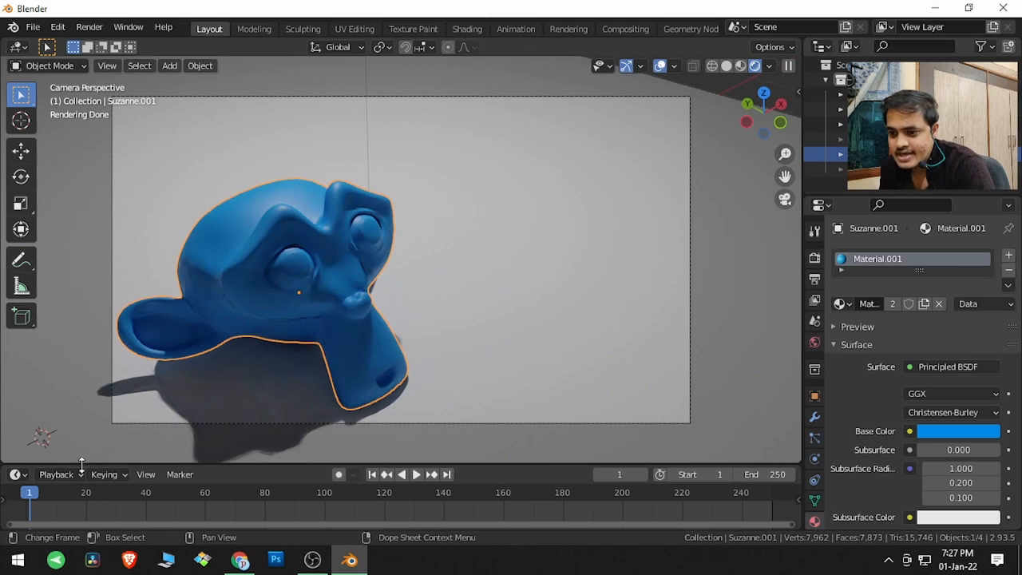
Step: Make the timeline area taller and insert a Location keyframe for the monkey head at frame 1
drag(80, 464, 87, 444)
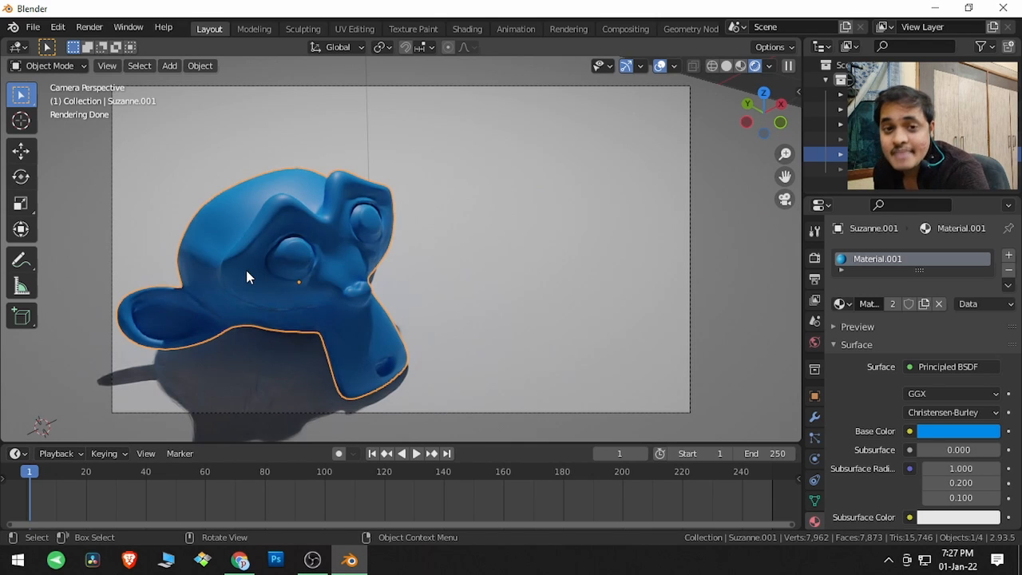
key(i)
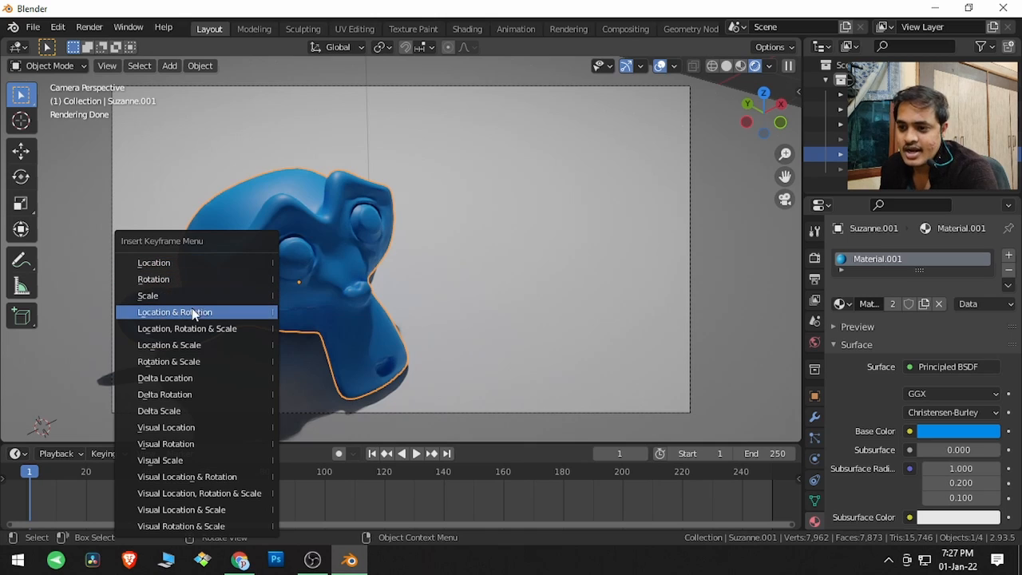
click(139, 272)
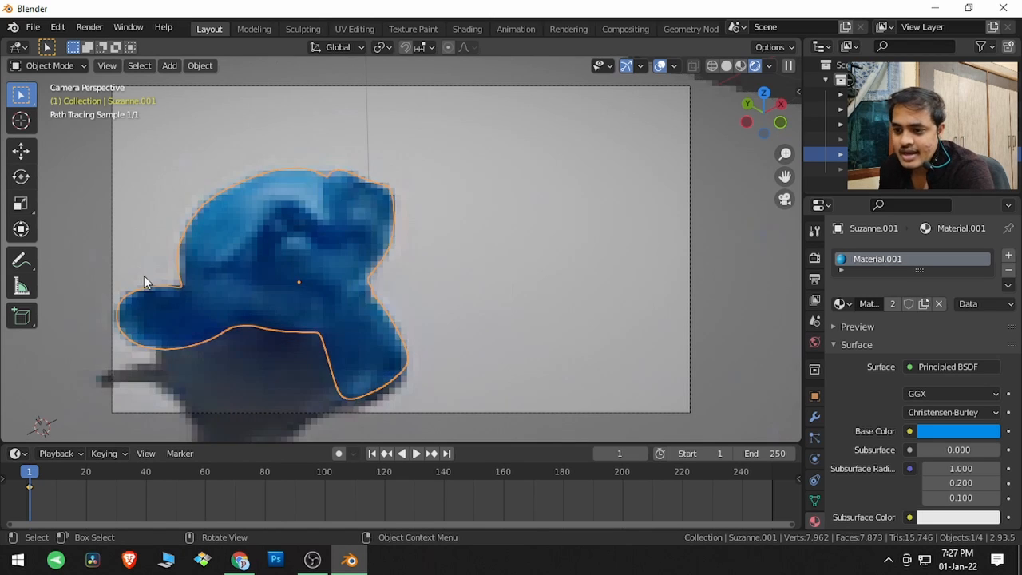
Step: At frame 5, move the monkey head about 1.9 m toward the right side of the camera view and insert a Location keyframe
key(Right)
key(Right)
key(Right)
key(Right)
key(g)
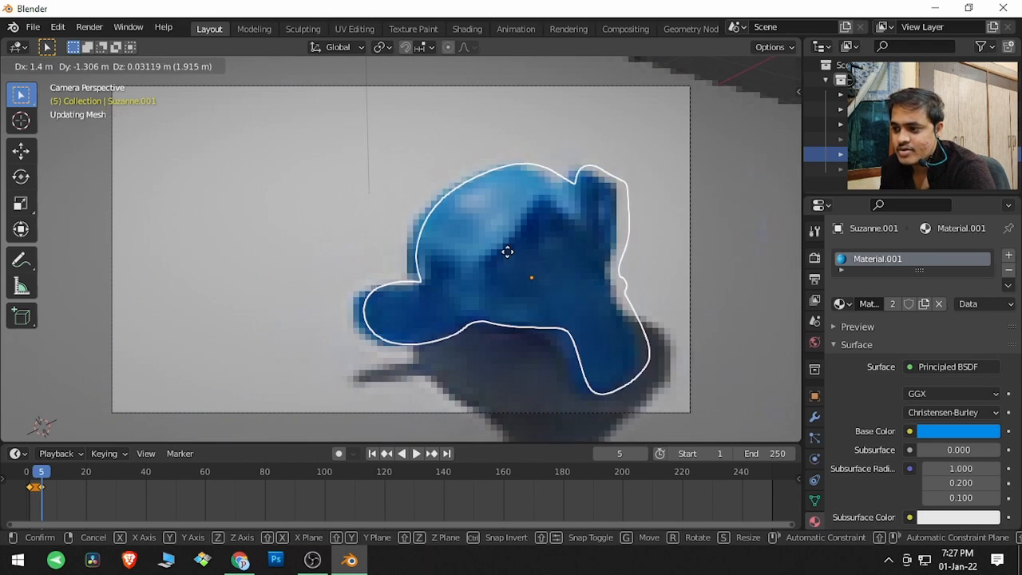
click(506, 258)
key(i)
click(507, 254)
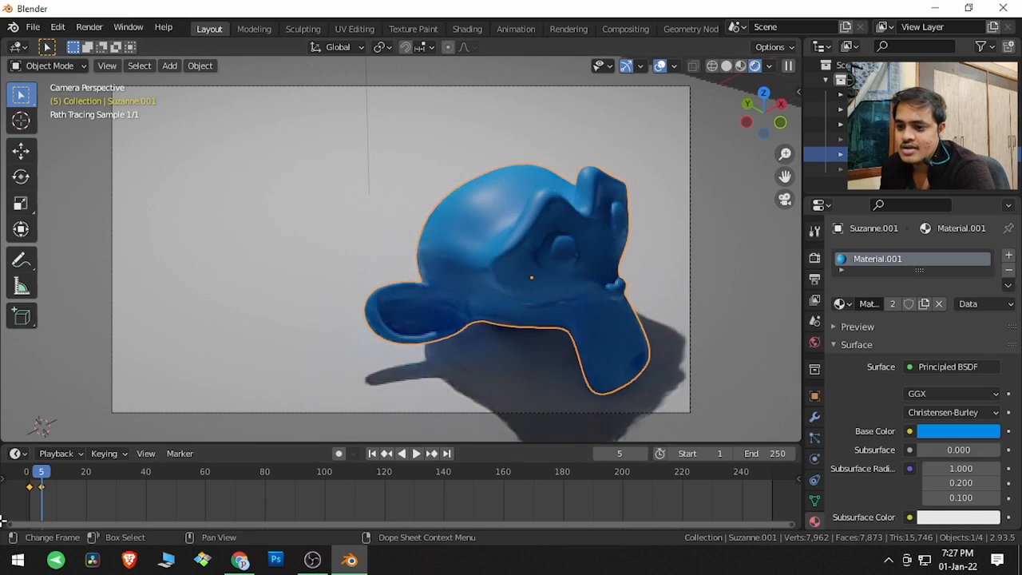
Step: Set the current frame to 3, render a still image with Motion Blur disabled, and close the render window
drag(39, 475, 35, 474)
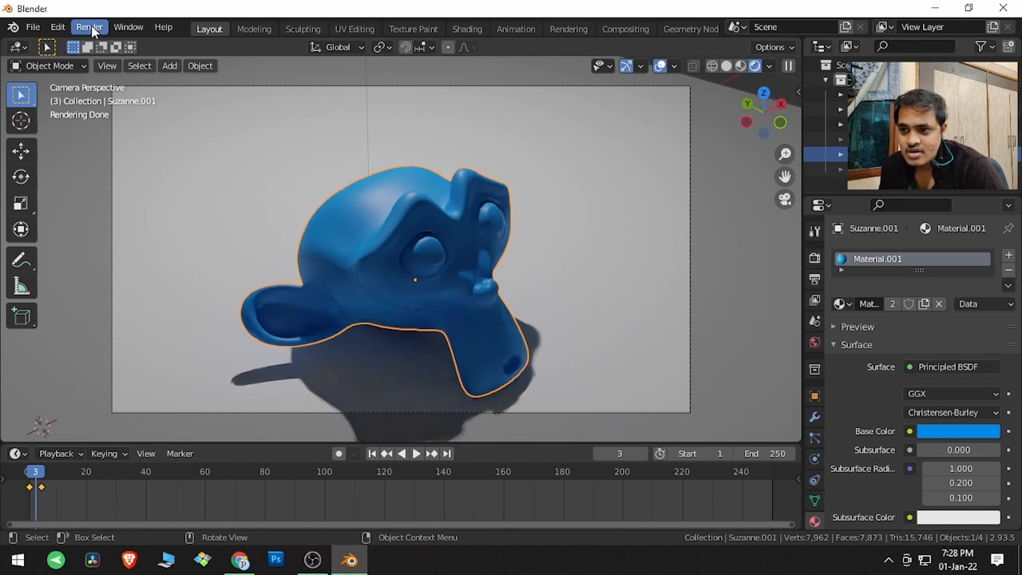
click(814, 259)
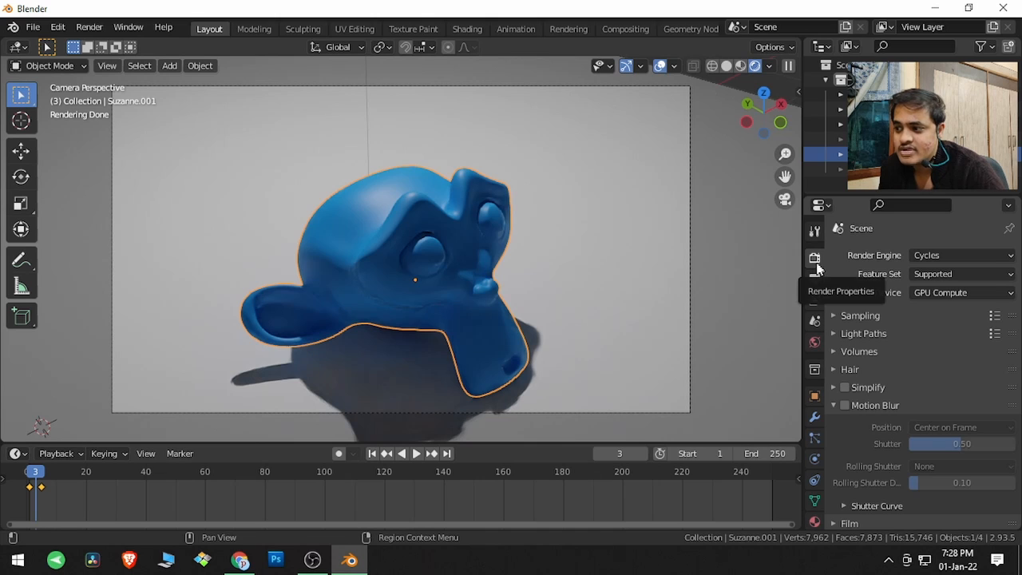
scroll(863, 369, down, 1)
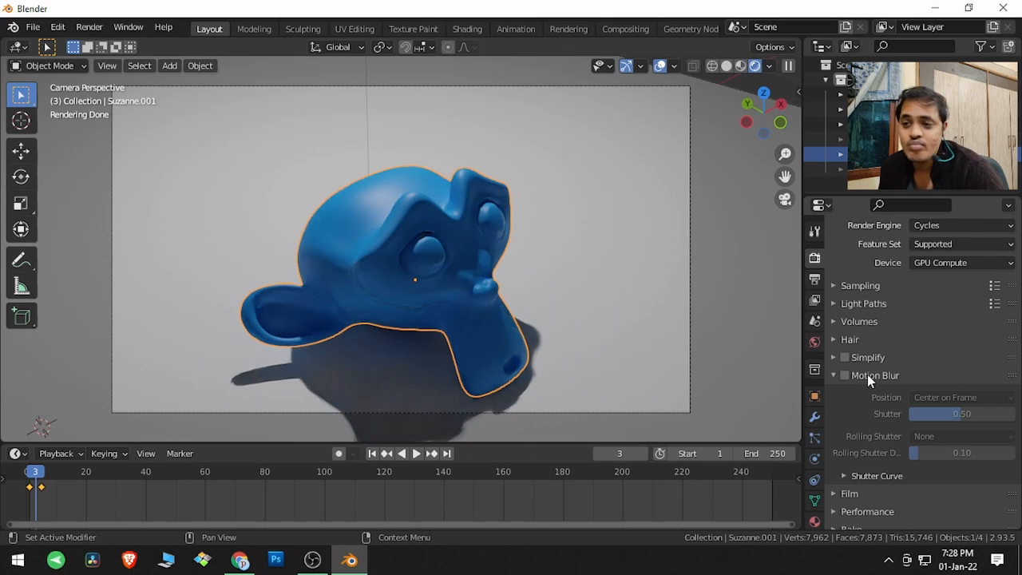
click(87, 28)
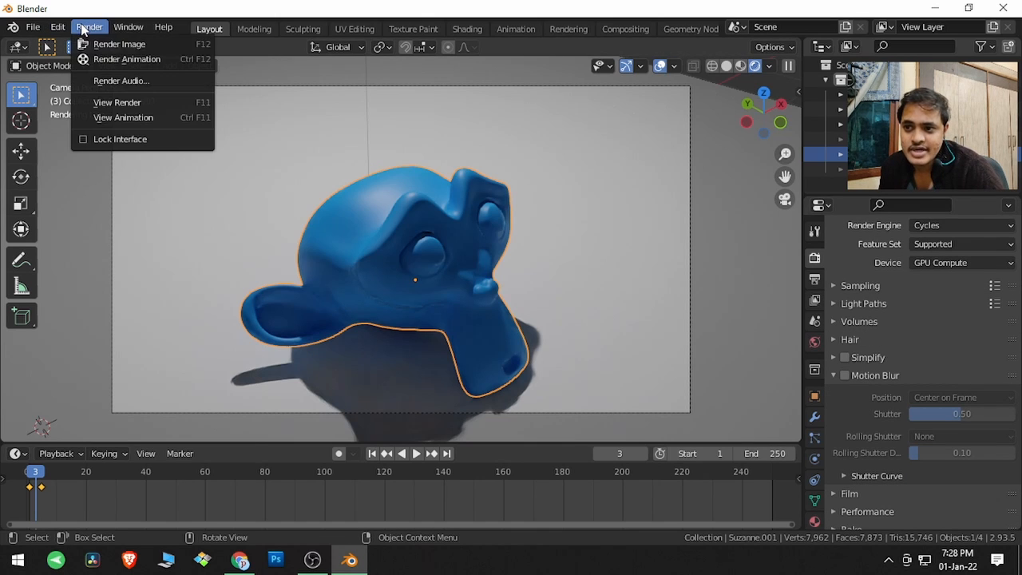
click(117, 40)
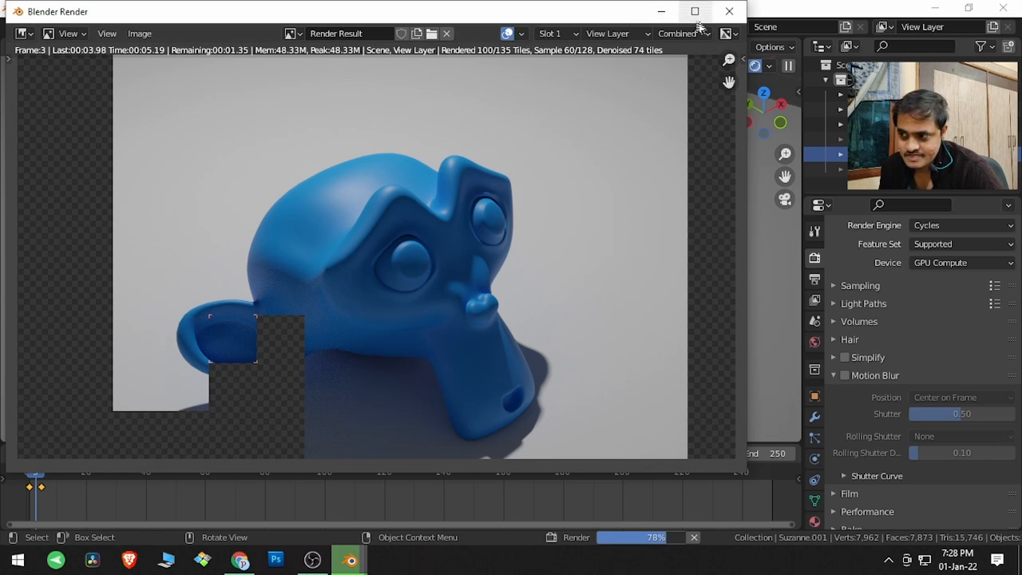
click(728, 11)
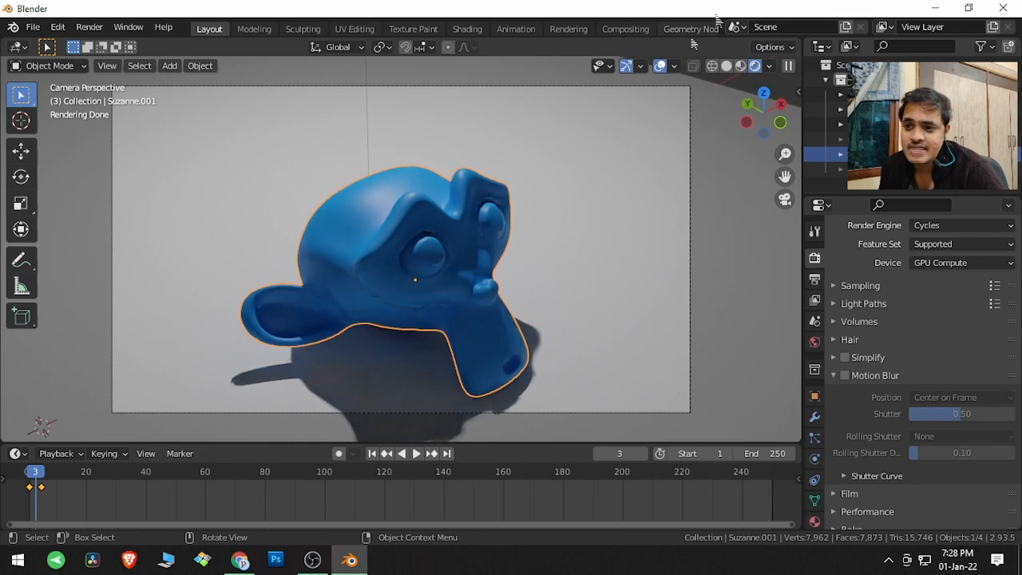
Step: Switch to Chrome, search Google for "motion blur effect", and view the dancer and dirt-bike example images
click(240, 561)
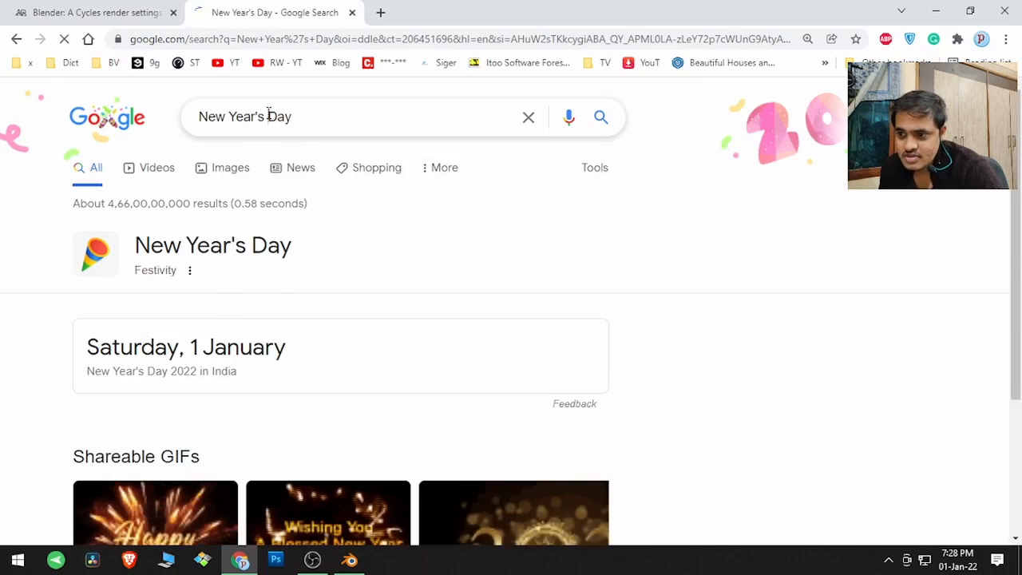
double_click(279, 117)
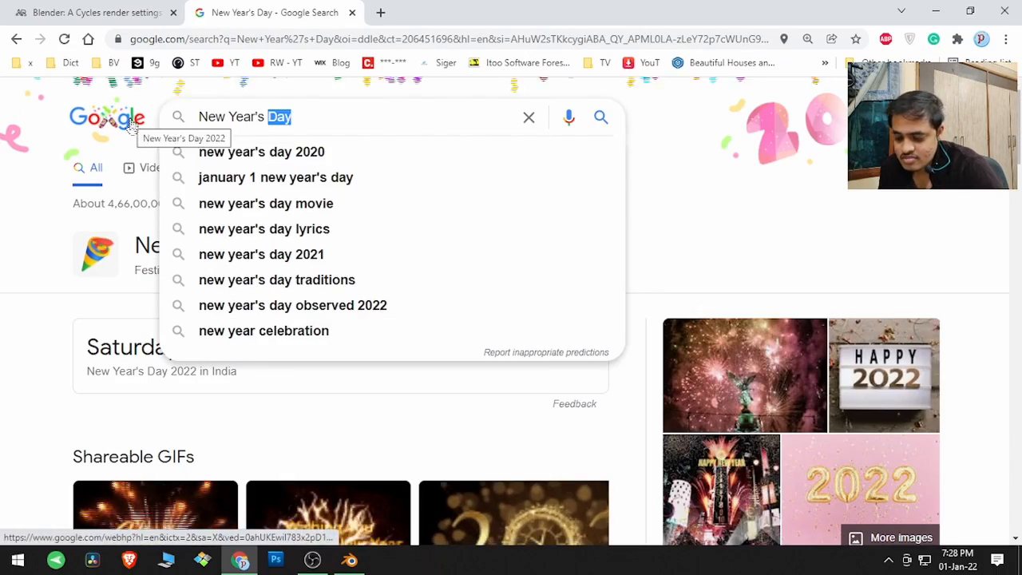
triple_click(284, 120)
text(m)
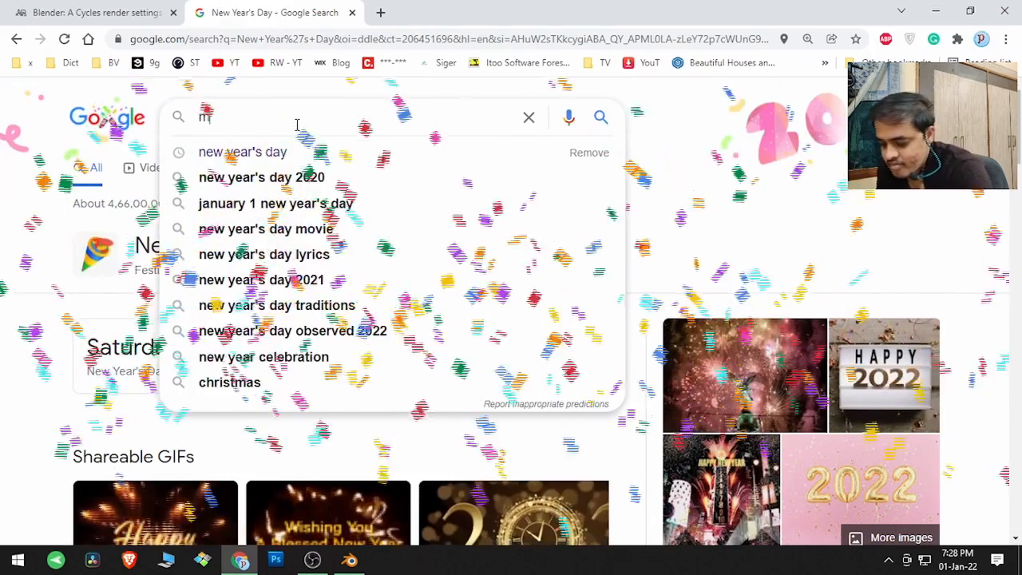
text(otion bkl)
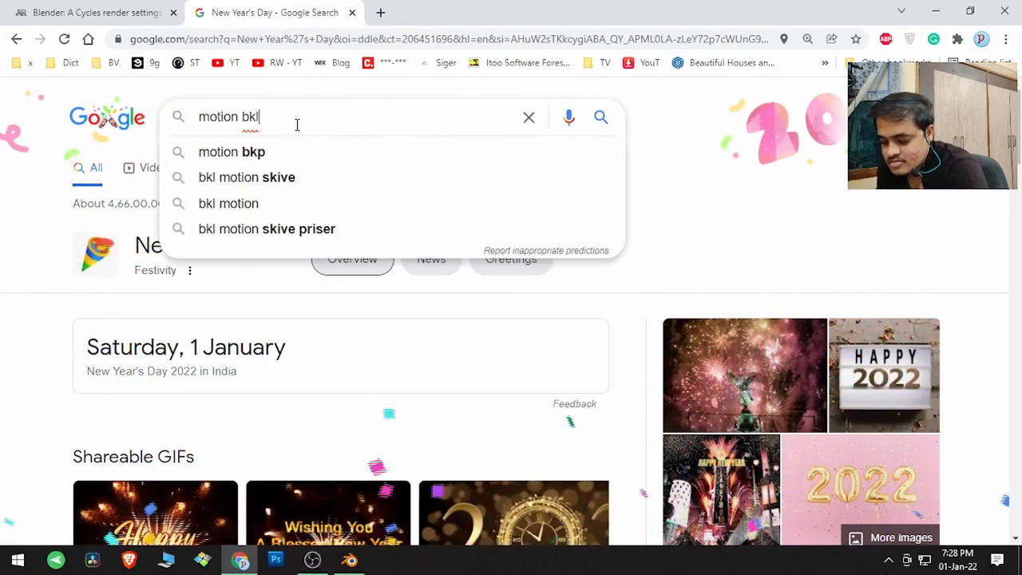
text(ur)
click(296, 151)
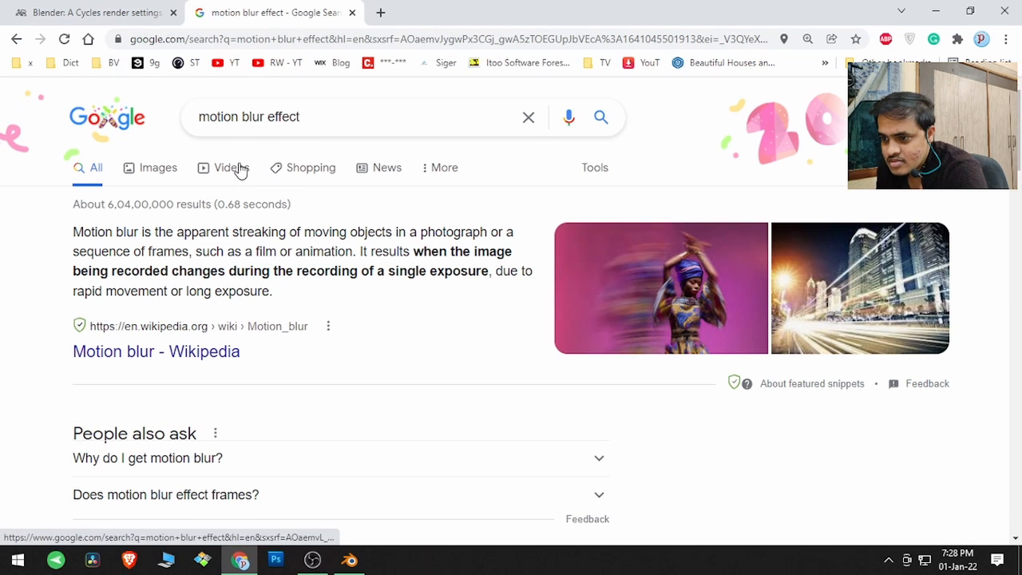
click(661, 337)
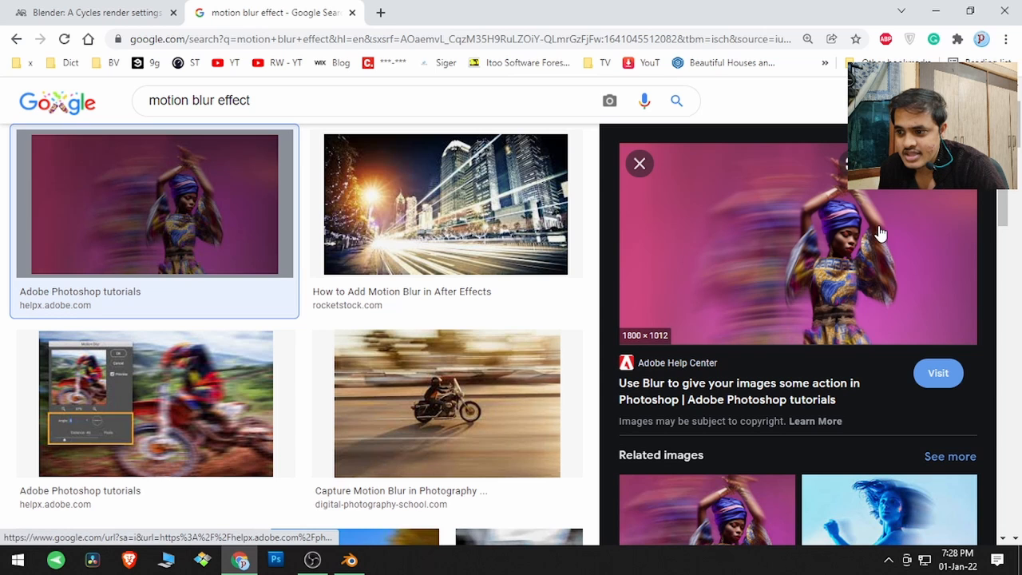
click(162, 423)
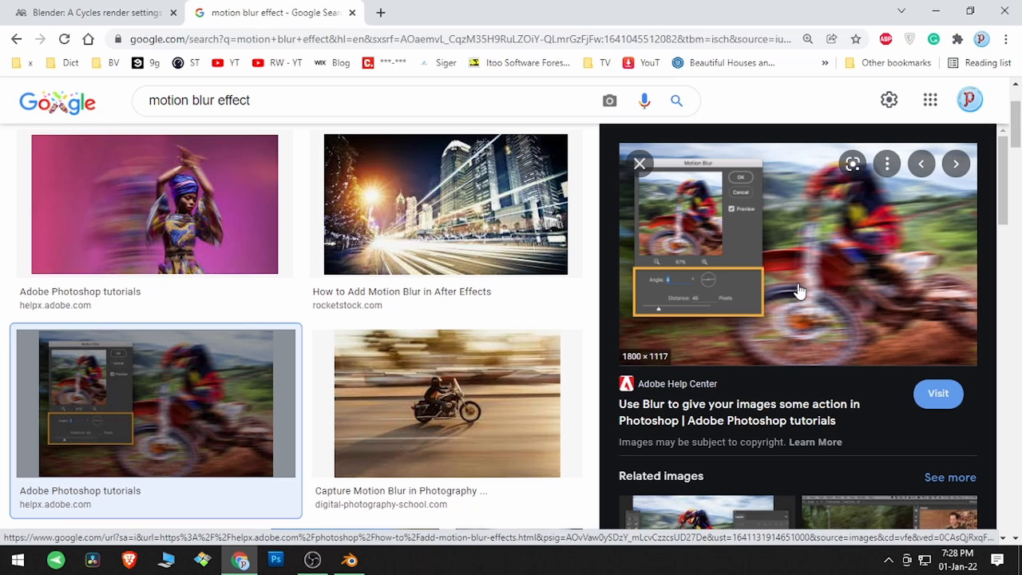
Step: Switch back to Blender, enable Motion Blur for Cycles, and render frame 3 as an image
click(348, 563)
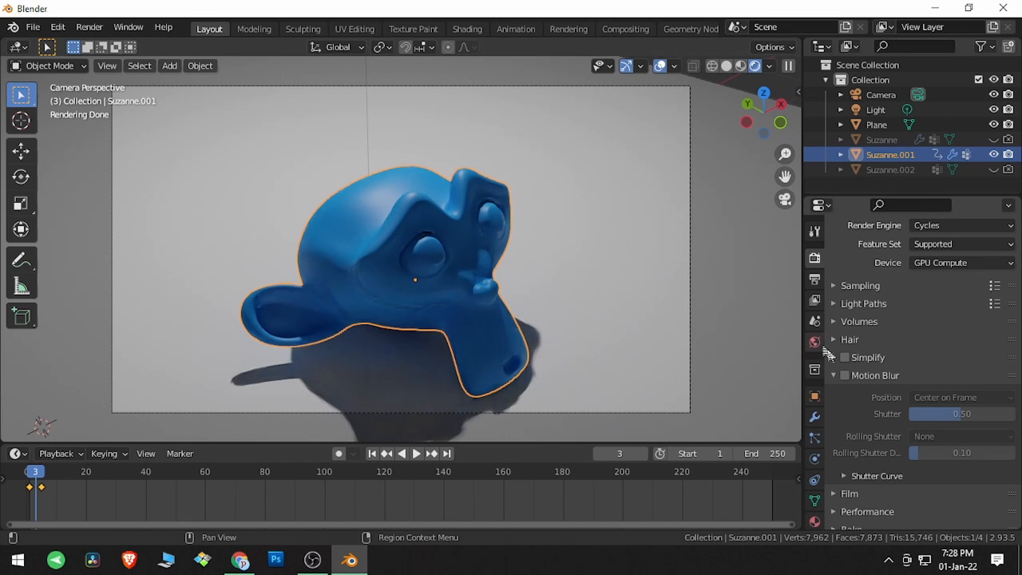
click(844, 375)
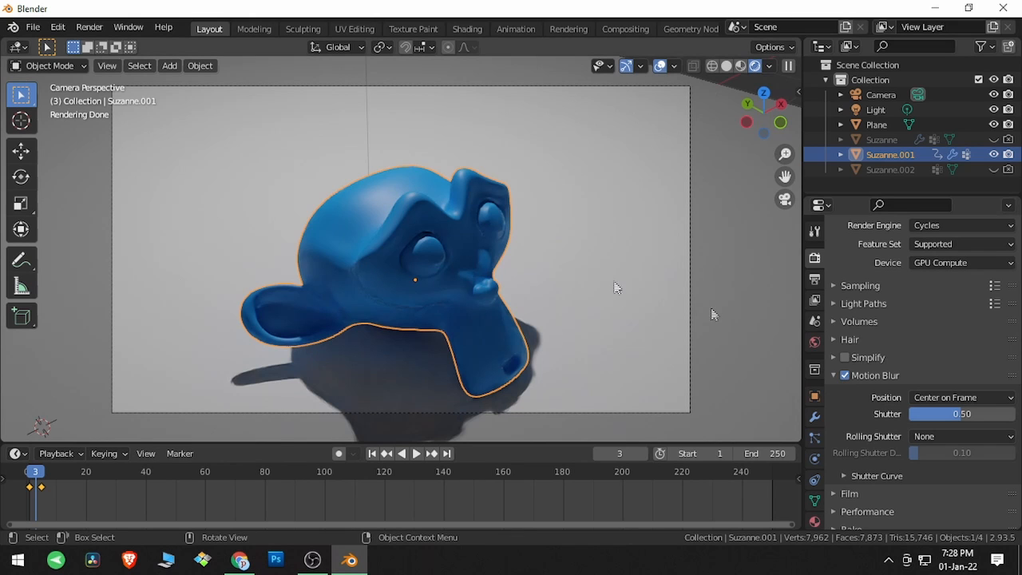
click(88, 29)
click(112, 44)
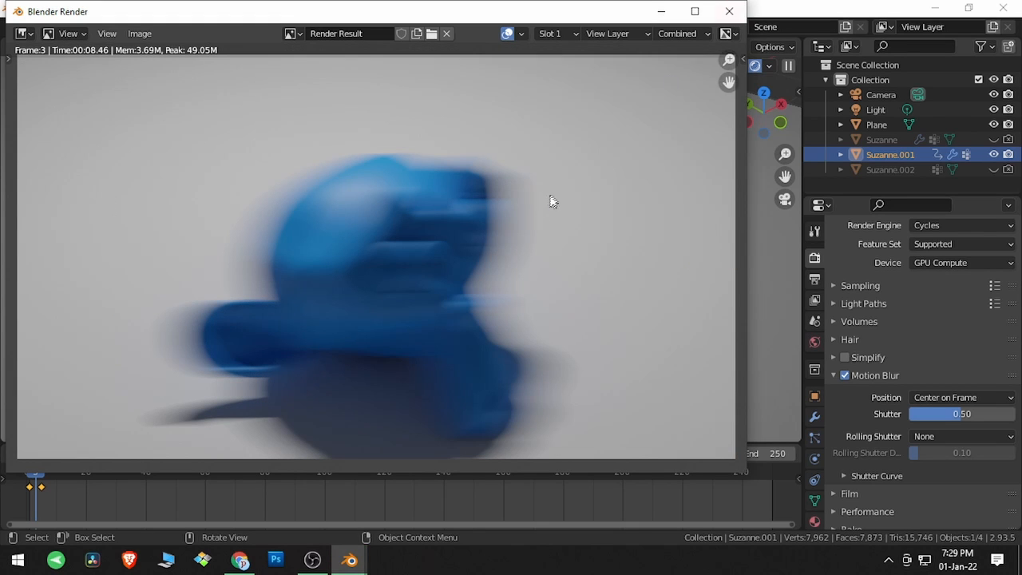
Step: Examine the motion-blurred edges around the monkey head's ear and face in the rendered image
scroll(472, 269, up, 3)
middle_drag(483, 267, 648, 182)
scroll(317, 381, up, 2)
middle_drag(347, 378, 463, 312)
scroll(435, 279, up, 2)
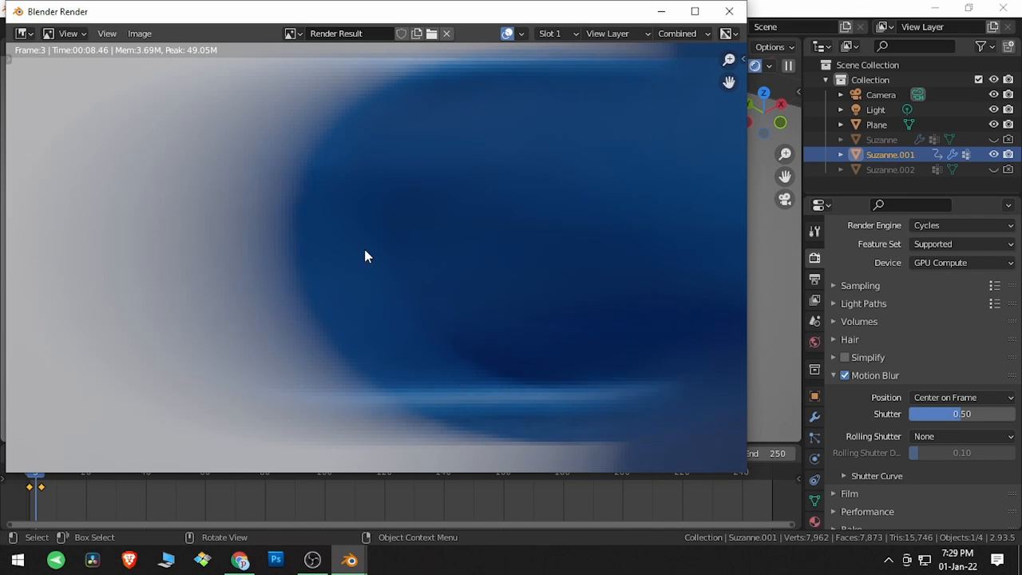
scroll(364, 252, down, 4)
scroll(365, 256, down, 4)
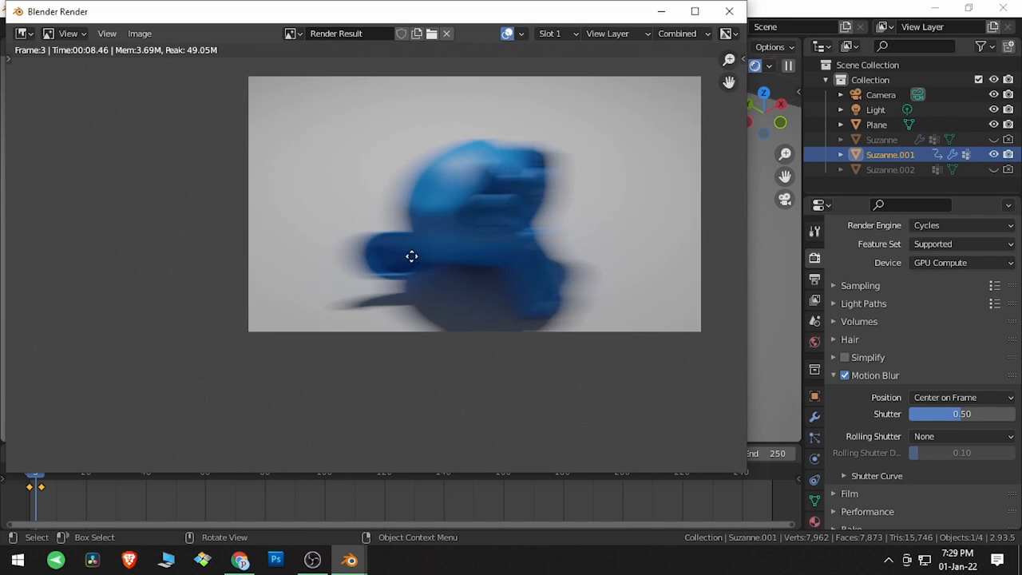
scroll(411, 256, up, 6)
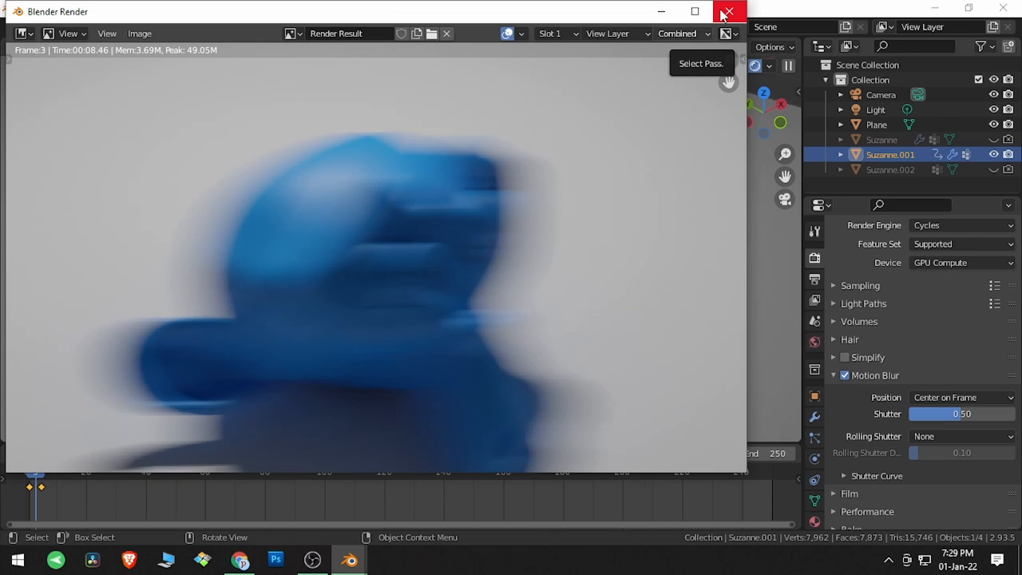
scroll(501, 278, down, 1)
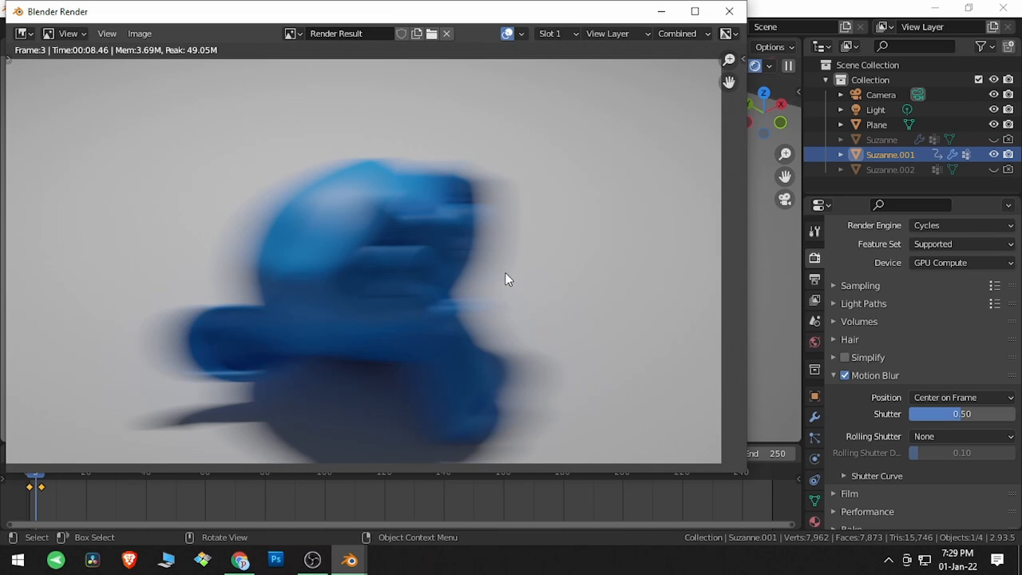
middle_drag(506, 277, 521, 238)
scroll(514, 237, up, 1)
middle_drag(515, 272, 514, 313)
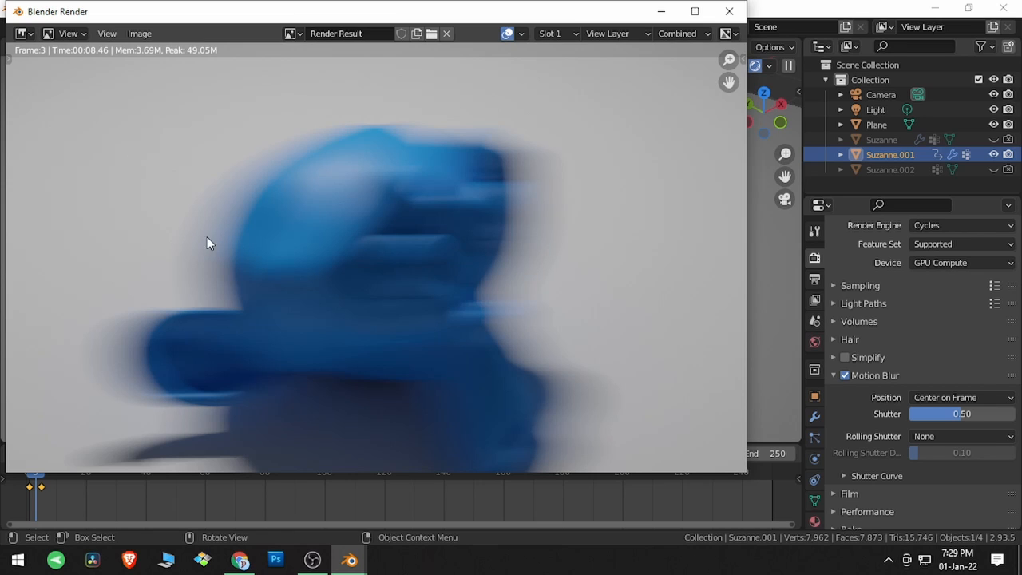
Step: Set the Motion Blur position to Start on Frame and render frame 3 into Slot 2
click(957, 399)
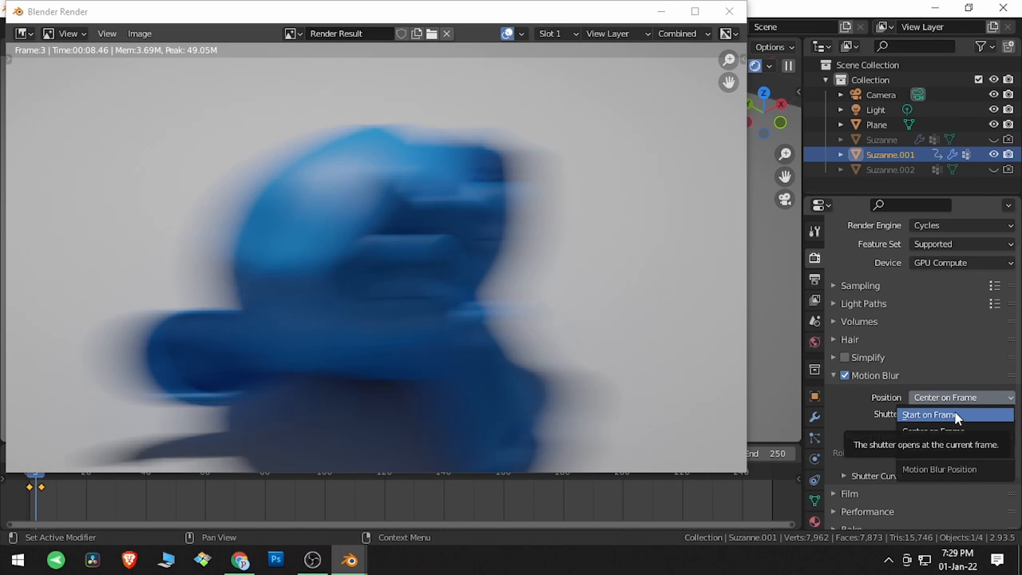
click(957, 415)
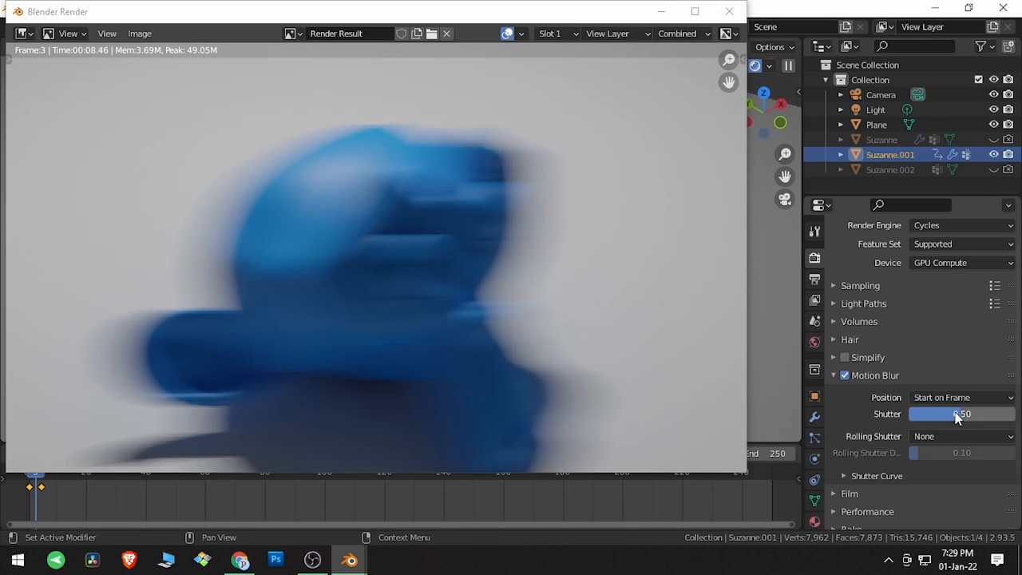
click(574, 36)
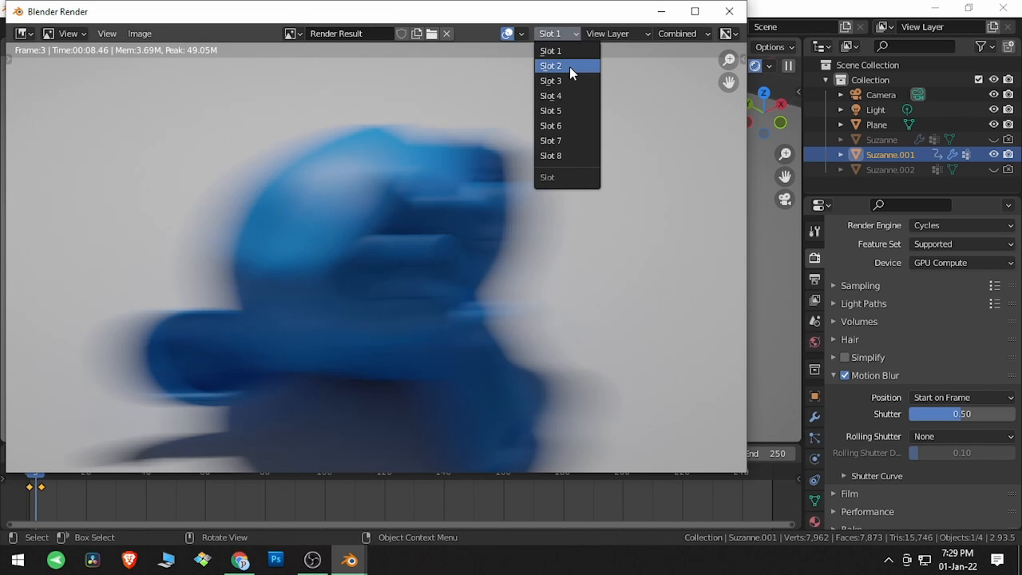
click(570, 66)
drag(572, 20, 576, 68)
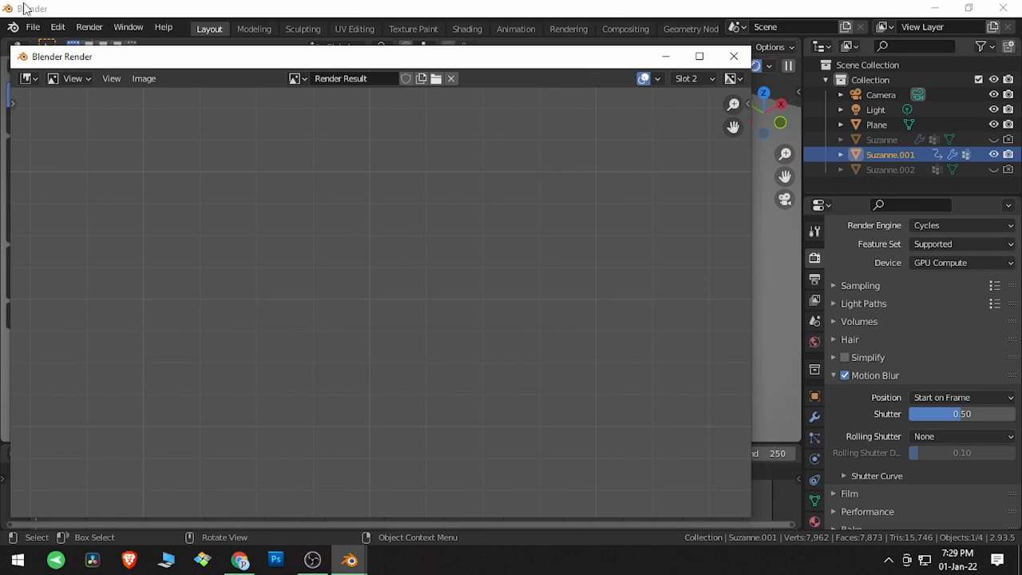
click(105, 32)
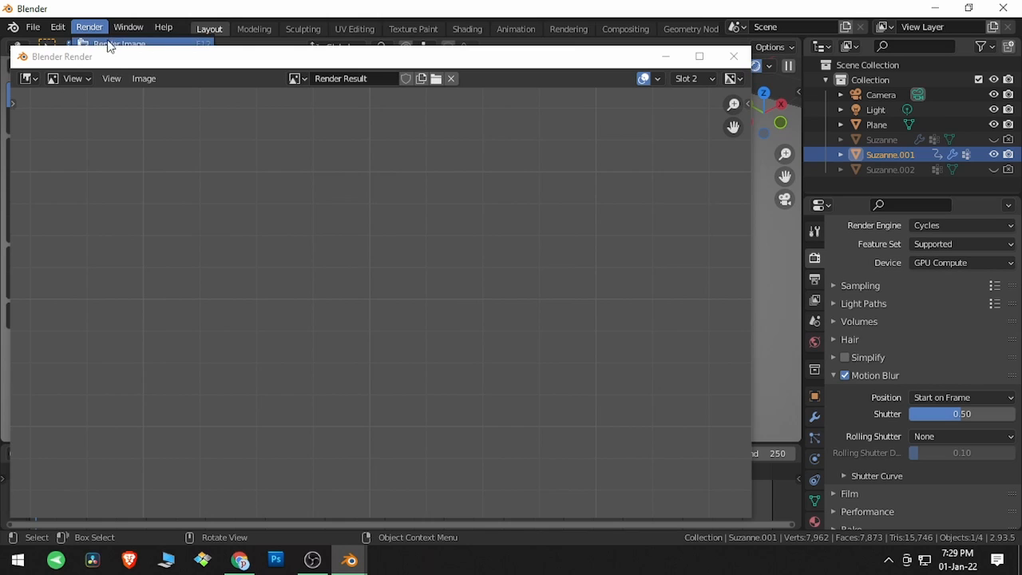
click(113, 46)
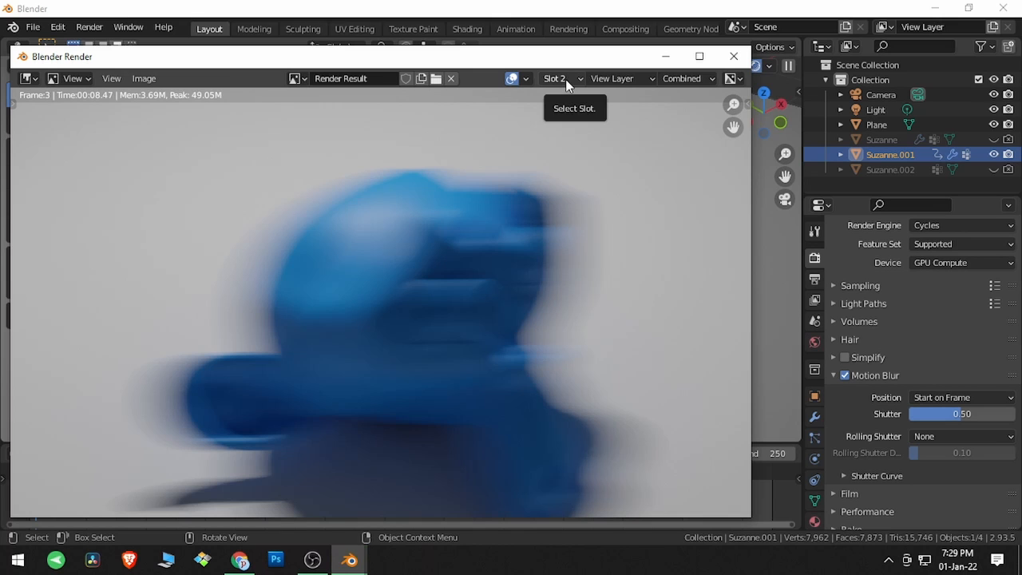
Step: Compare the Center on Frame render in Slot 1 with the Start on Frame render in Slot 2
key(j)
key(j)
key(j)
key(j)
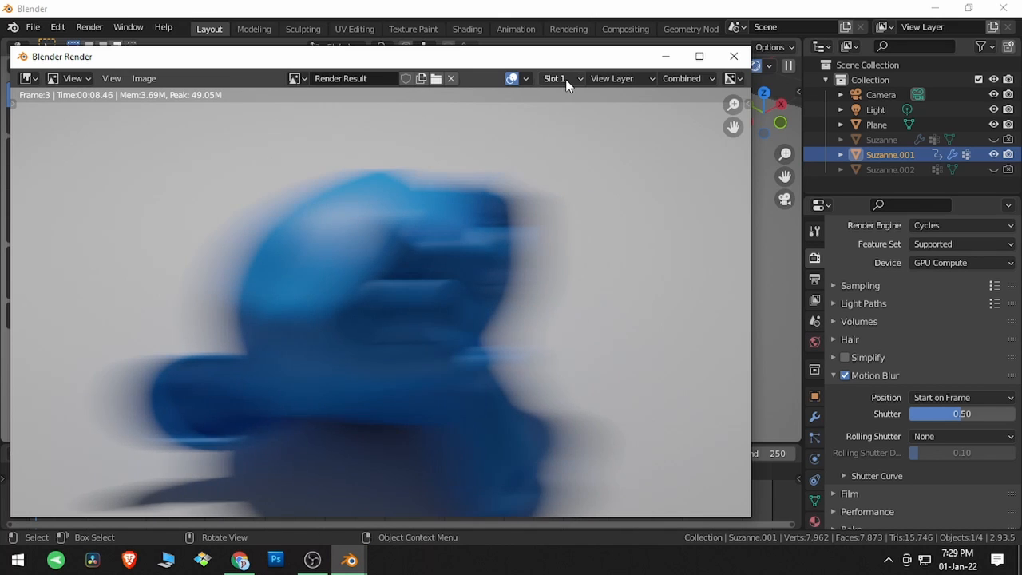
key(j)
key(j)
key(j)
key(j)
key(j)
key(j)
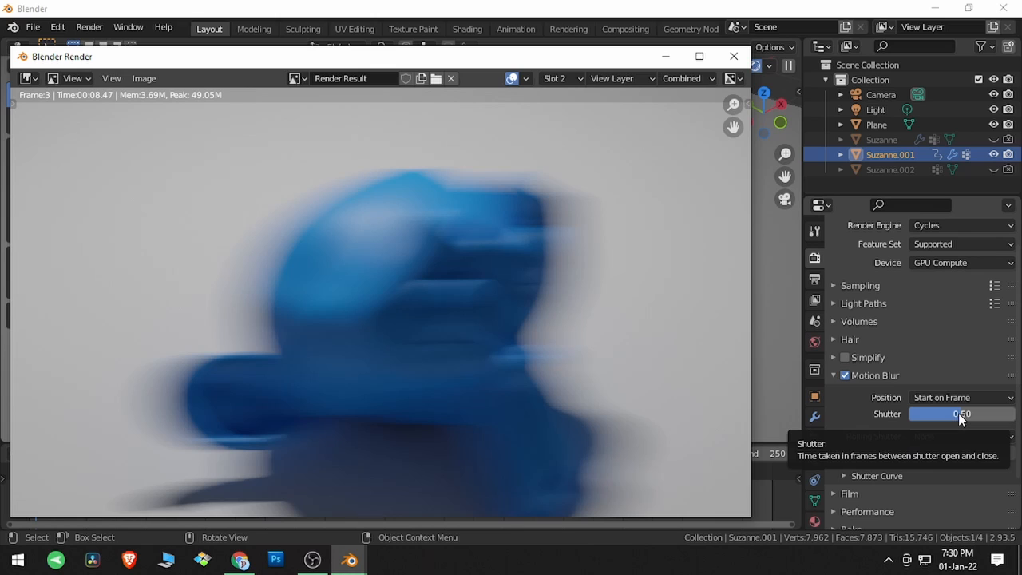
Step: Set the Motion Blur shutter to 0.18 and render frame 3 into Slot 3
drag(958, 413, 945, 413)
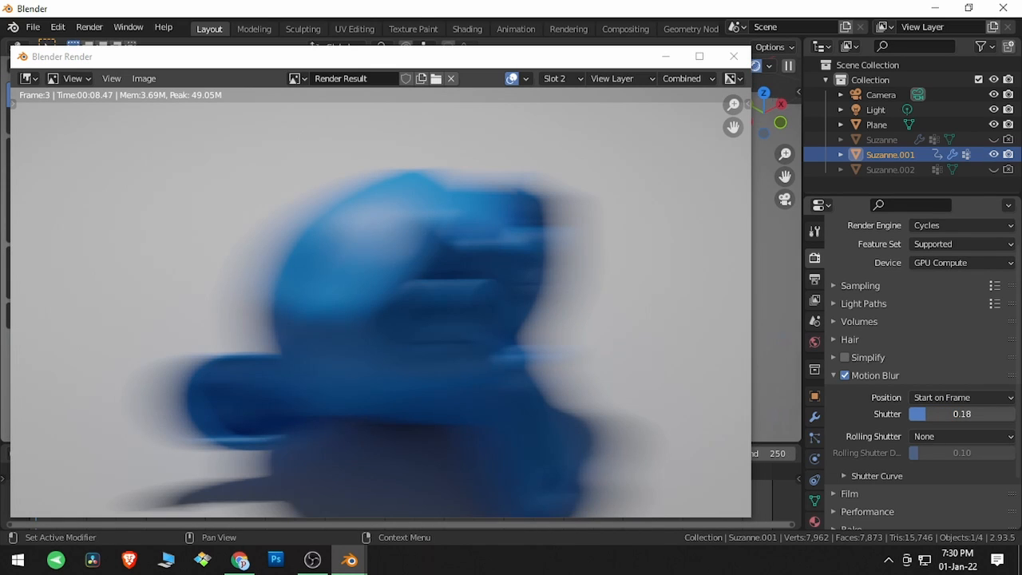
click(571, 79)
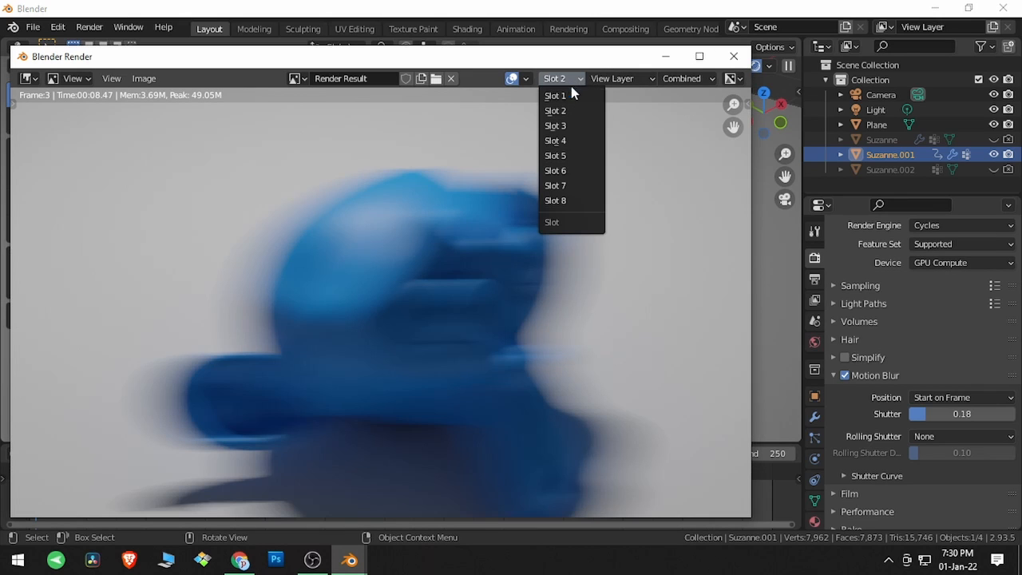
click(556, 126)
click(90, 28)
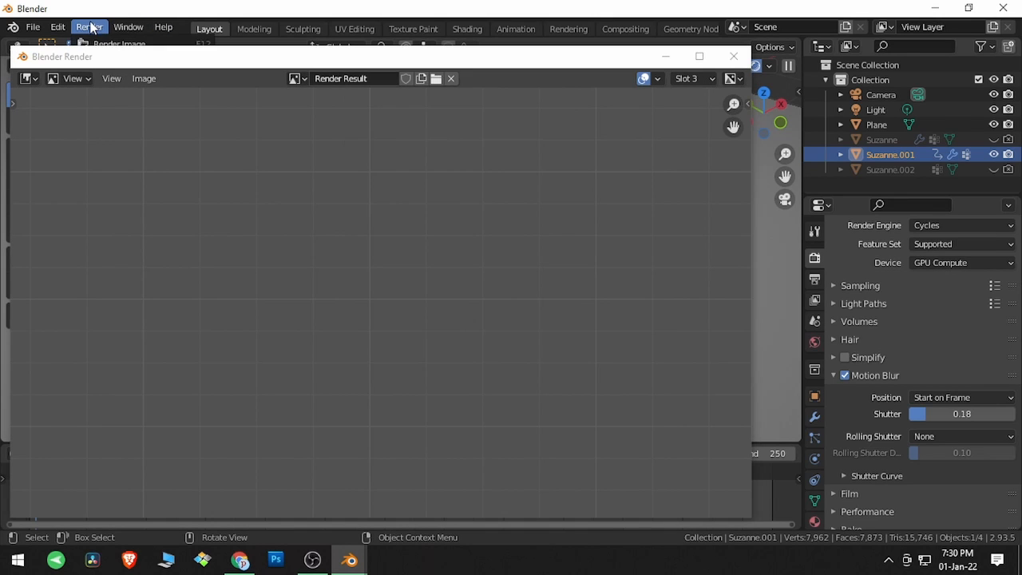
click(108, 44)
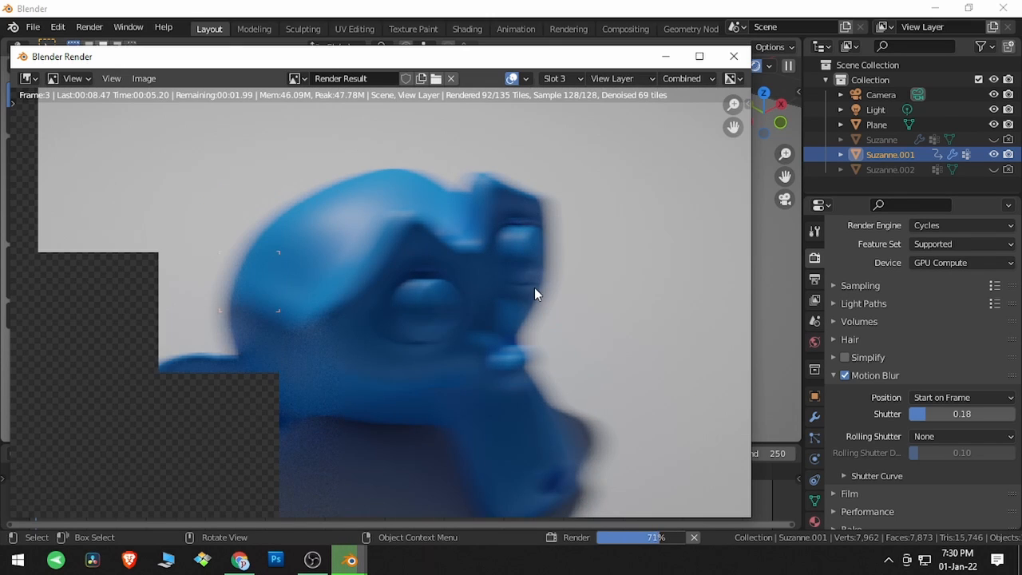
Step: Compare the 0.50 shutter render in Slot 2 with the 0.18 shutter render in Slot 3
click(567, 78)
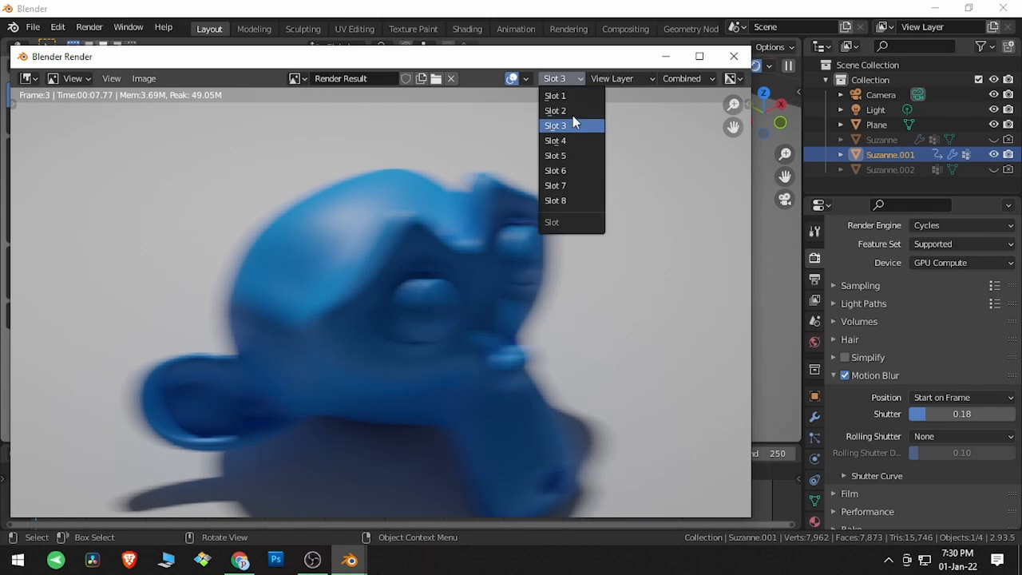
click(574, 111)
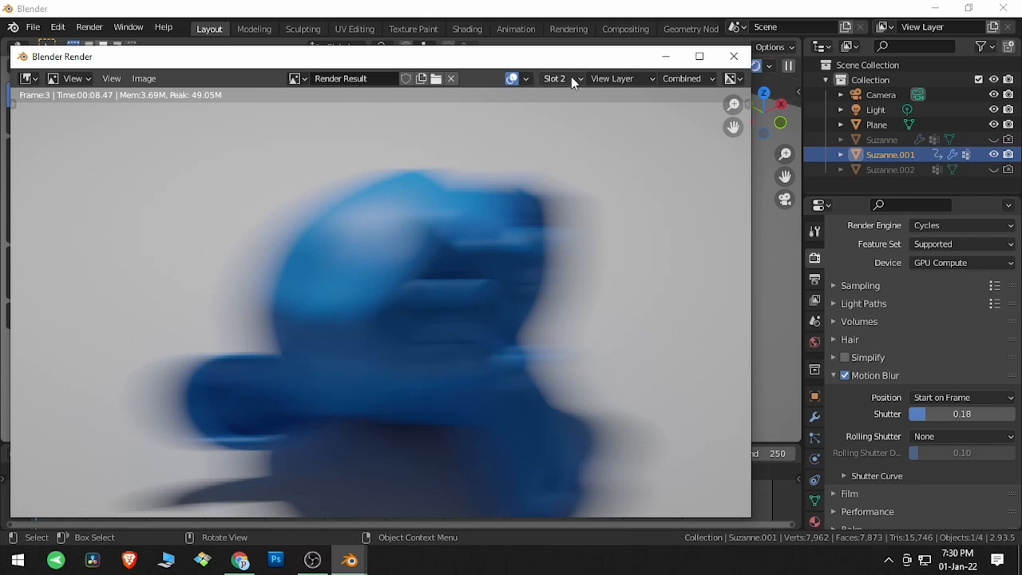
key(j)
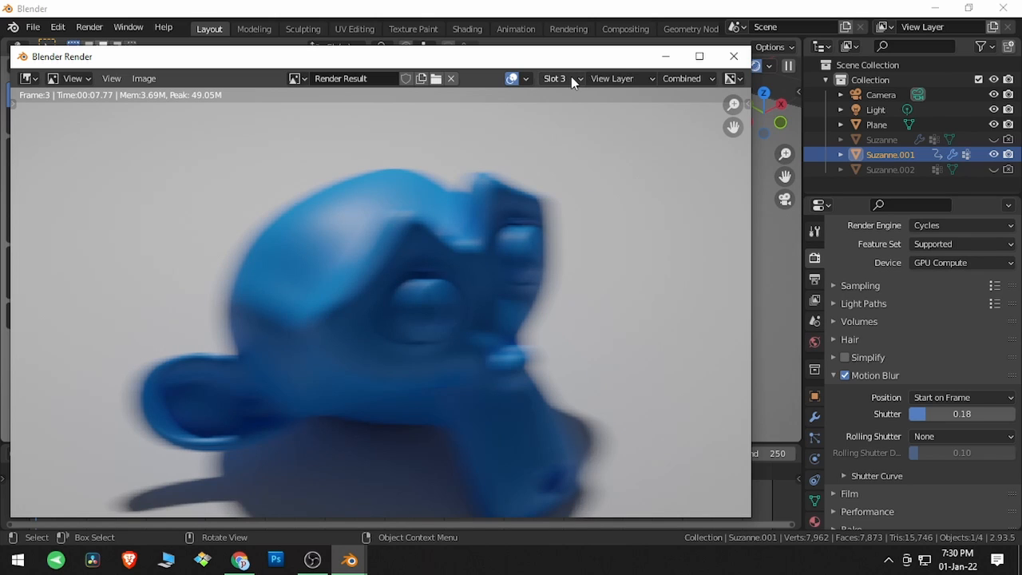
Step: Set the Motion Blur shutter to 0.88 and render frame 3 into Slot 4
drag(964, 414, 1015, 414)
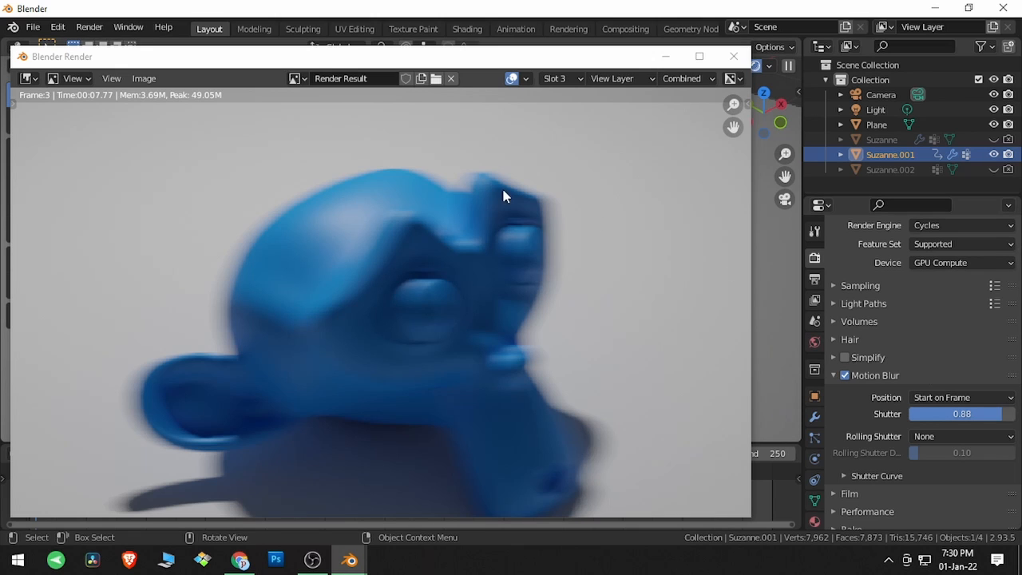
click(88, 27)
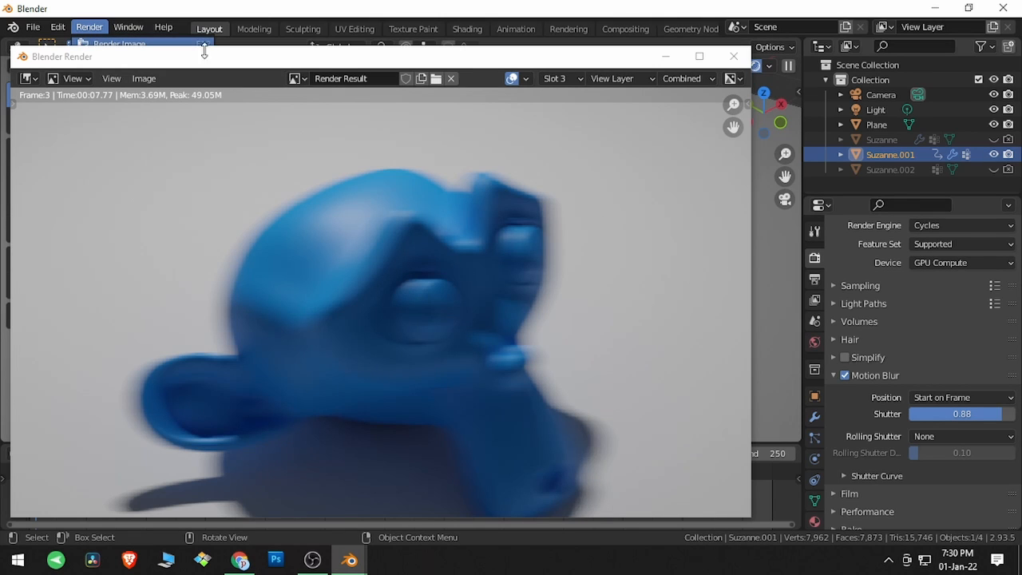
click(562, 82)
click(557, 140)
click(89, 27)
click(117, 46)
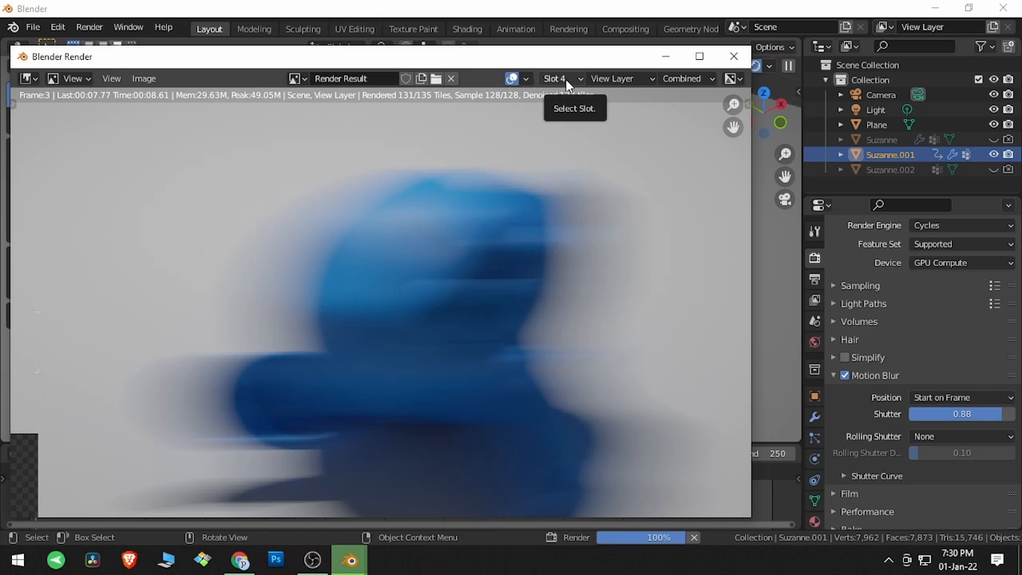
Step: Compare the blur strength of the different shutter renders stored in Slots 2, 3 and 4
ctrl+scroll(566, 79, up, 1)
ctrl+scroll(565, 80, down, 1)
ctrl+scroll(566, 80, up, 1)
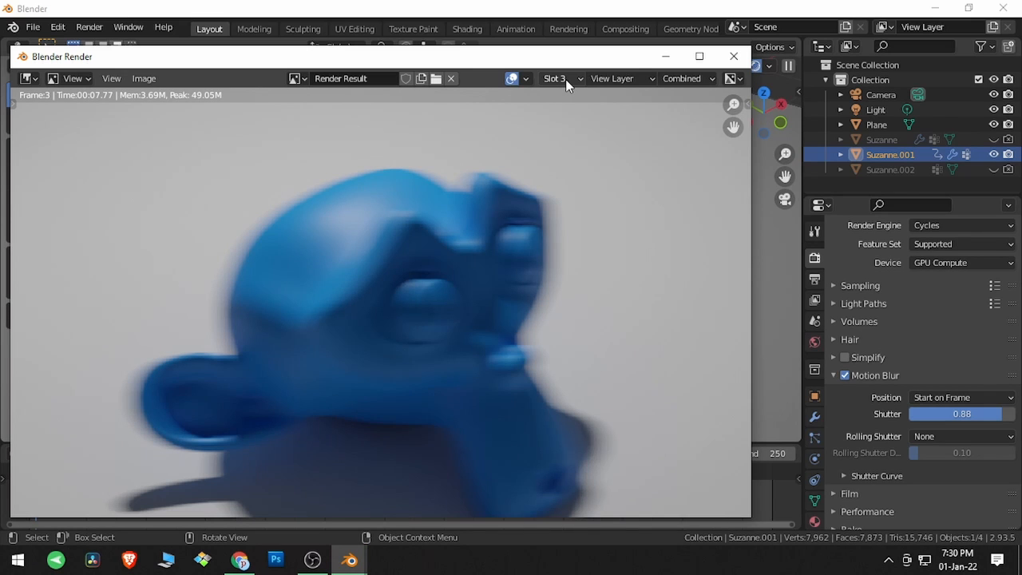
ctrl+scroll(566, 79, up, 1)
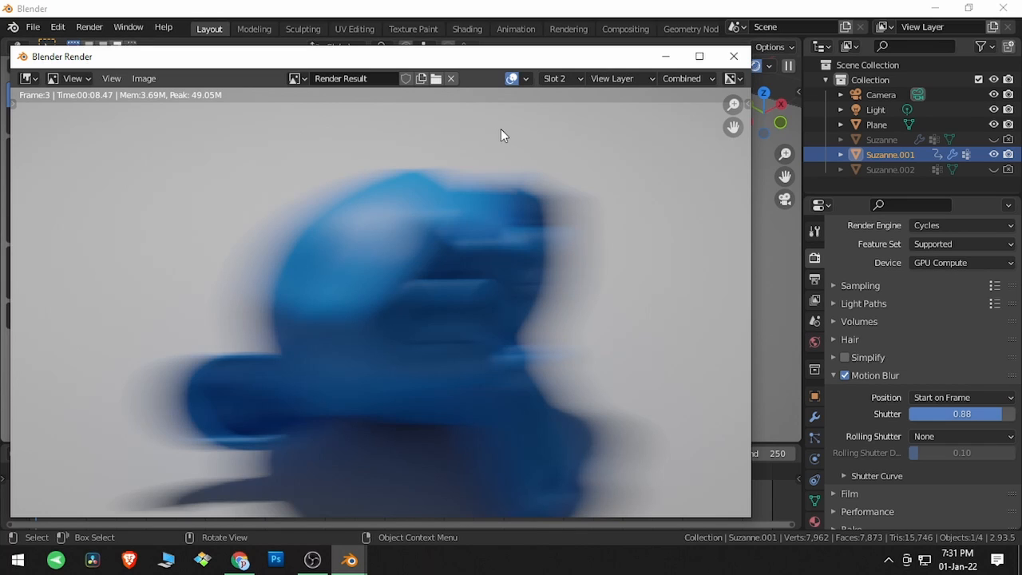
ctrl+scroll(565, 79, down, 1)
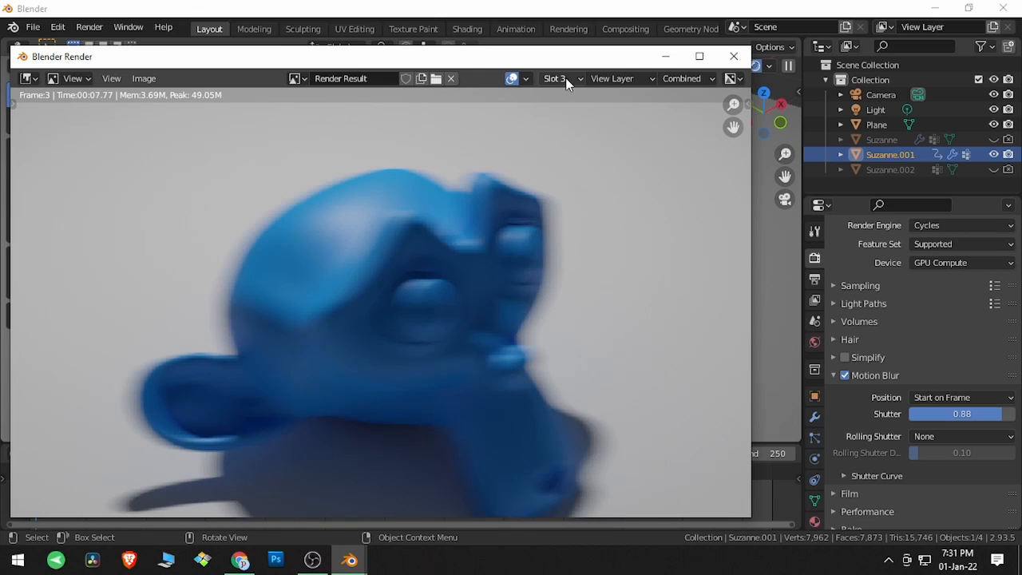
ctrl+scroll(567, 78, up, 1)
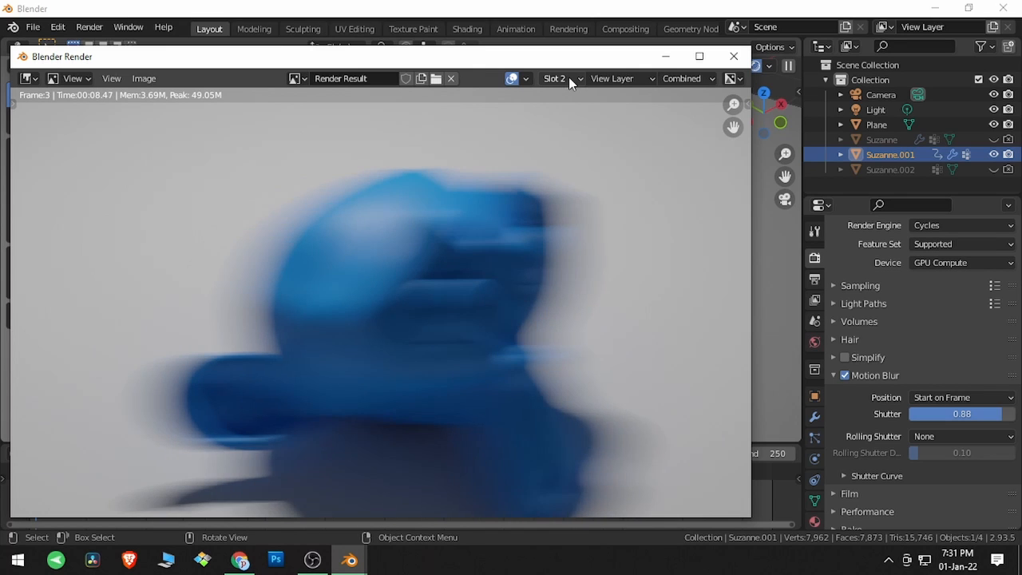
ctrl+scroll(568, 79, down, 2)
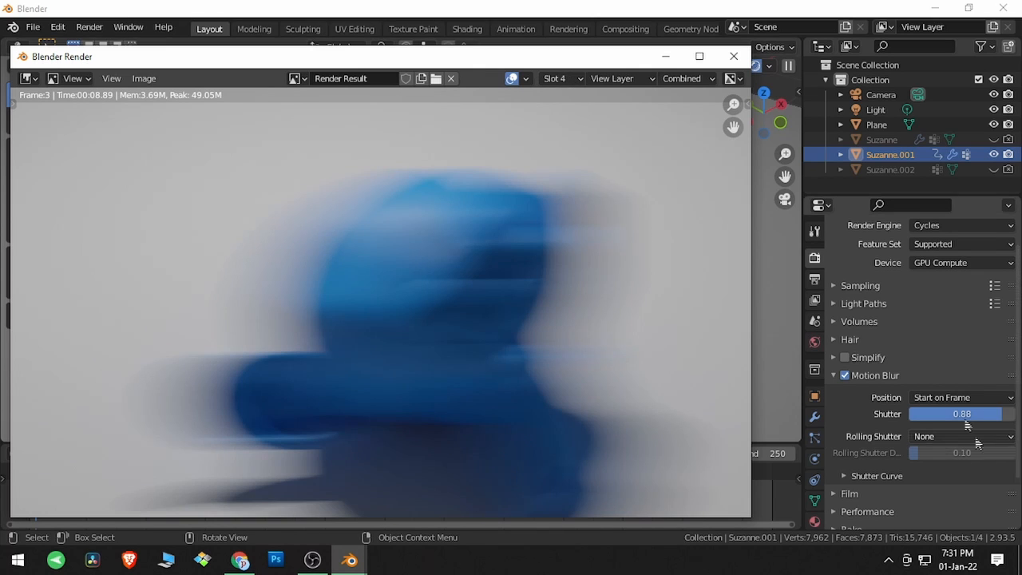
Step: Check the Rolling Shutter options, and switch to Chrome to view Google image results for "rolling shutter photography"
scroll(971, 399, down, 2)
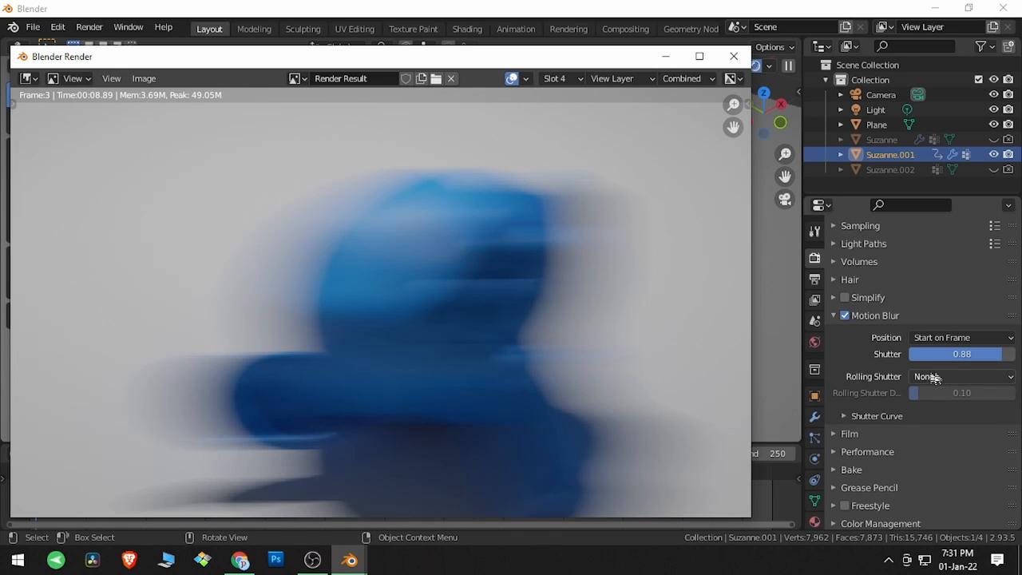
click(948, 378)
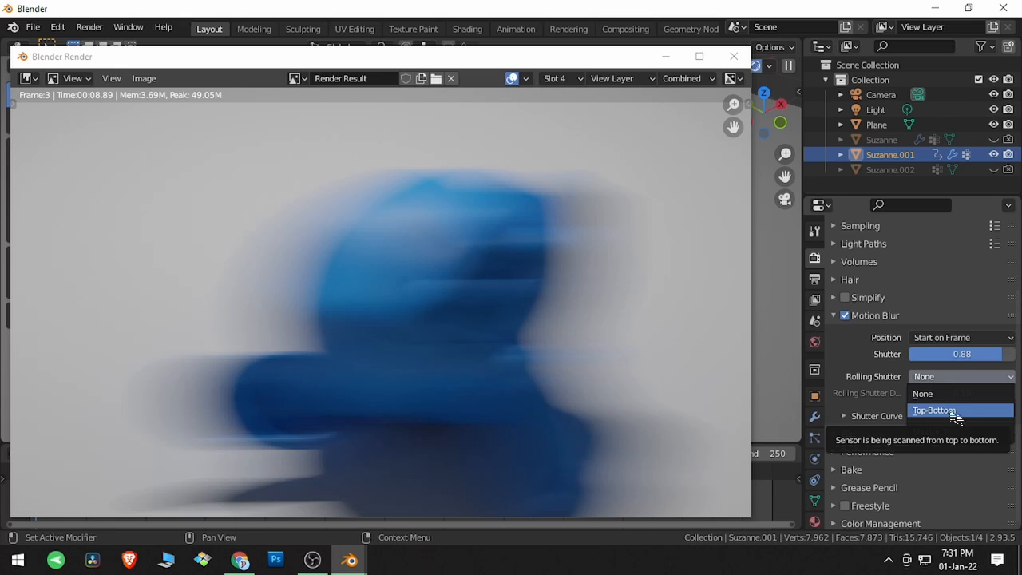
click(239, 560)
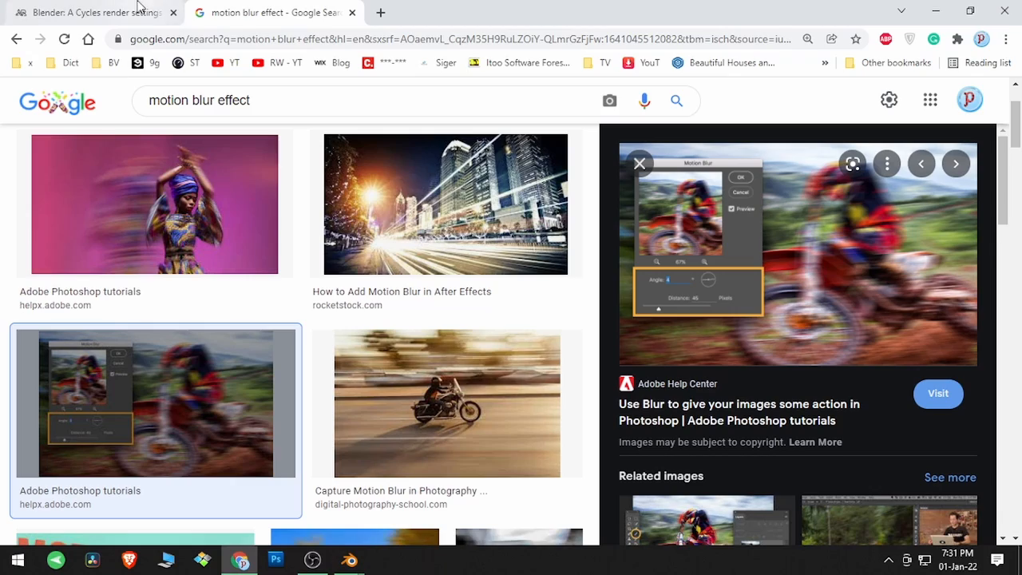
click(12, 46)
click(12, 46)
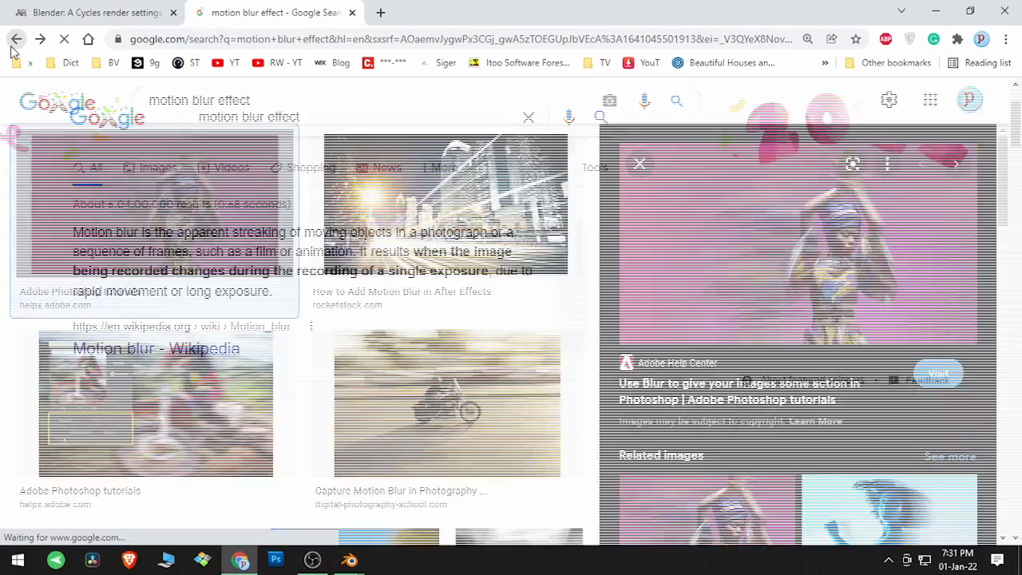
click(12, 47)
click(12, 47)
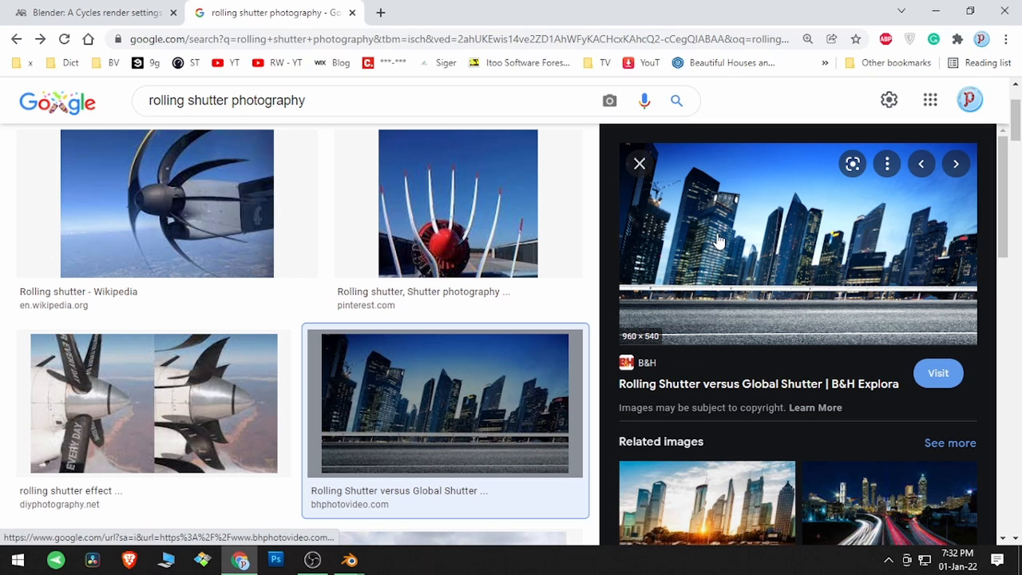
Step: Switch back to Blender, set Rolling Shutter to Top-Bottom, and render frame 3 again into Slot 4
mouse_move(347, 561)
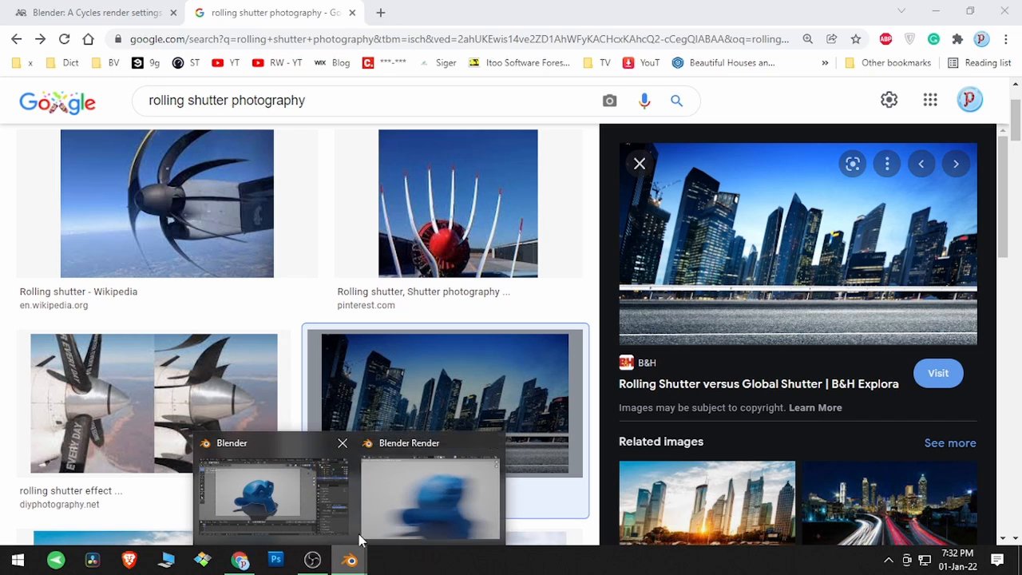
click(420, 466)
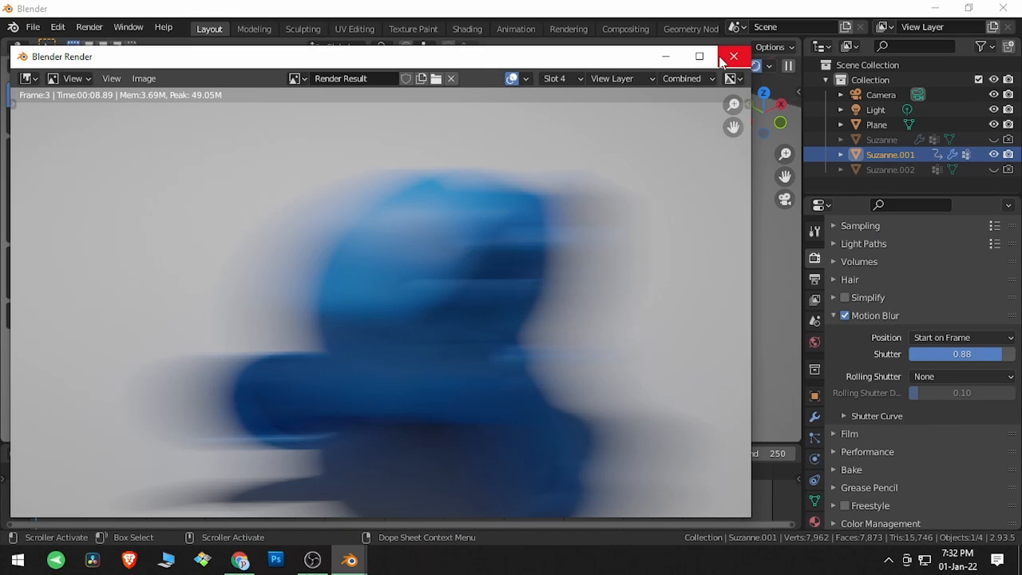
click(962, 376)
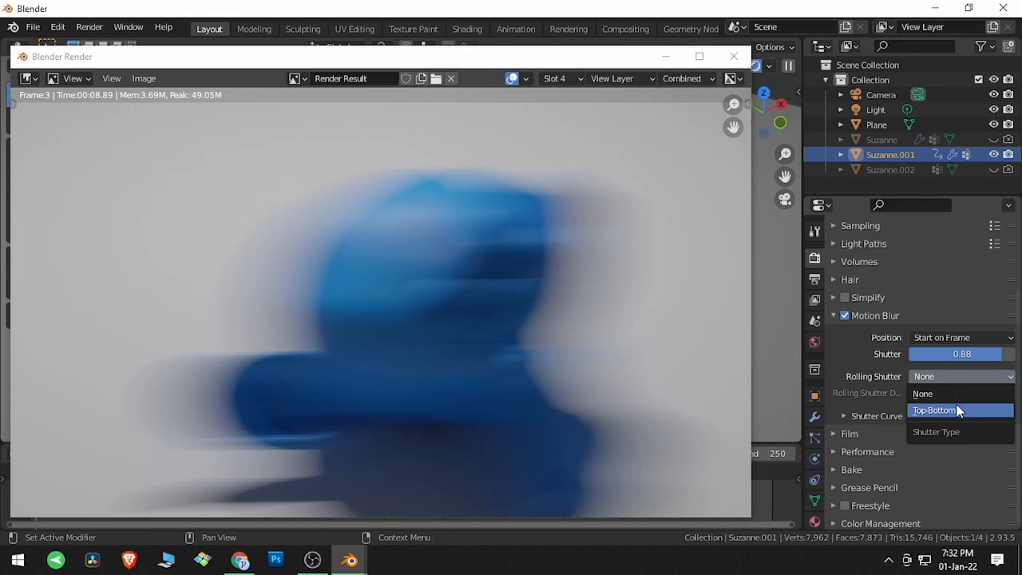
click(956, 410)
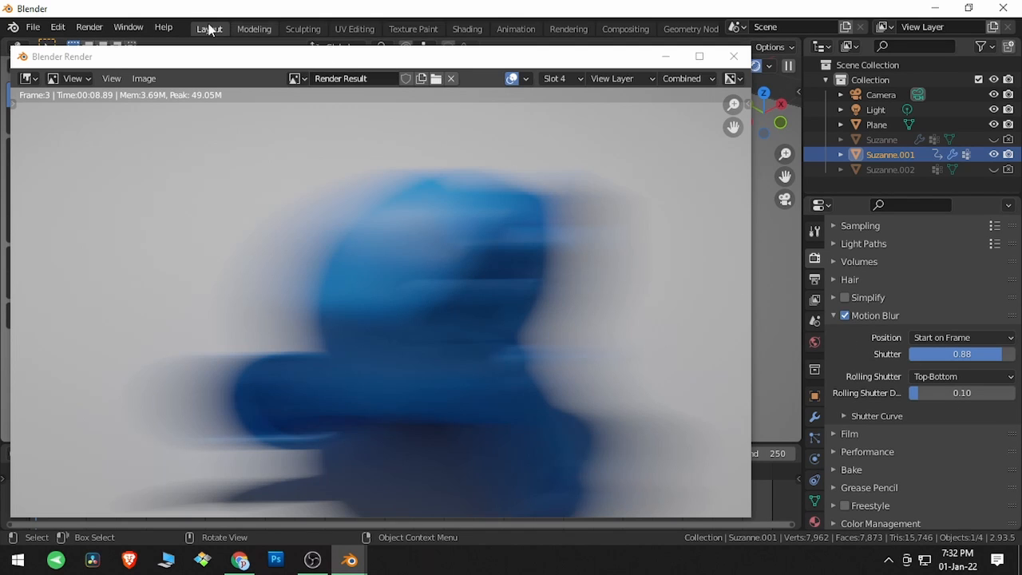
click(88, 28)
click(87, 45)
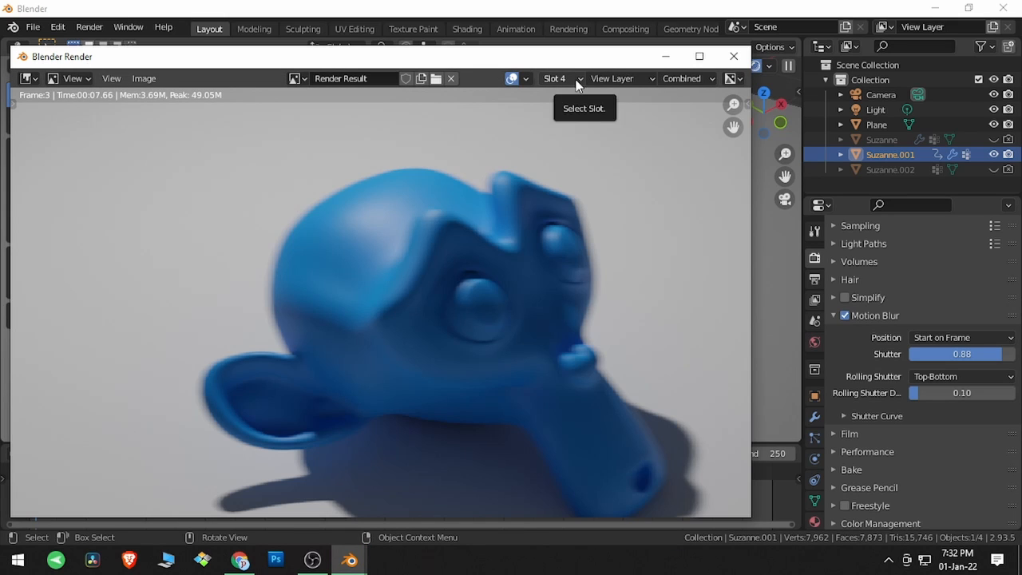
Step: Compare the Top-Bottom rolling shutter render in Slot 4 with the 0.18 shutter render in Slot 3
ctrl+scroll(576, 84, up, 1)
ctrl+scroll(576, 84, down, 1)
ctrl+scroll(577, 84, up, 1)
ctrl+scroll(577, 84, down, 1)
ctrl+scroll(578, 85, up, 1)
ctrl+scroll(578, 85, down, 1)
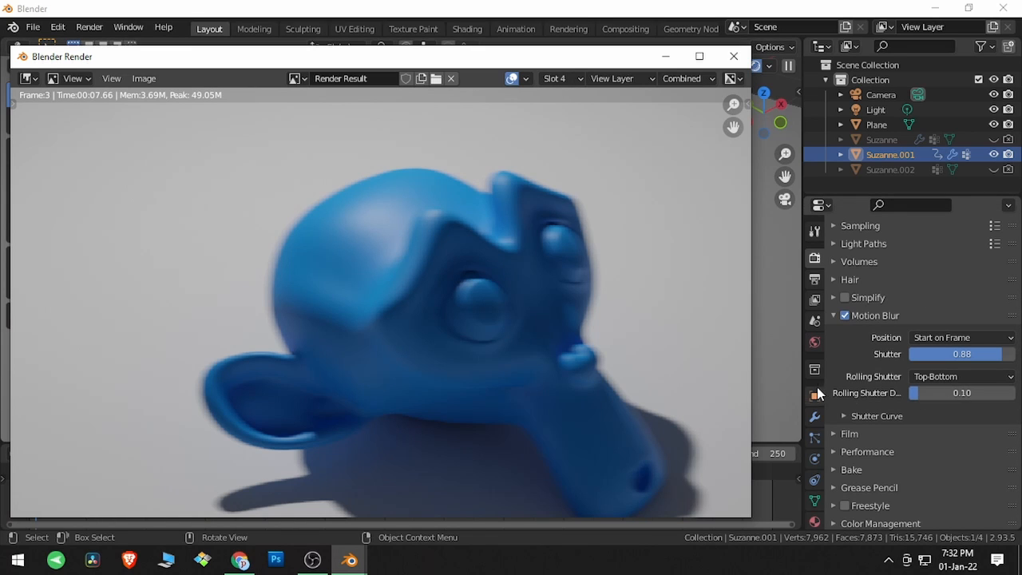
Step: Widen the Properties editor enough to read the full Rolling Shutter Duration label
drag(799, 383, 755, 385)
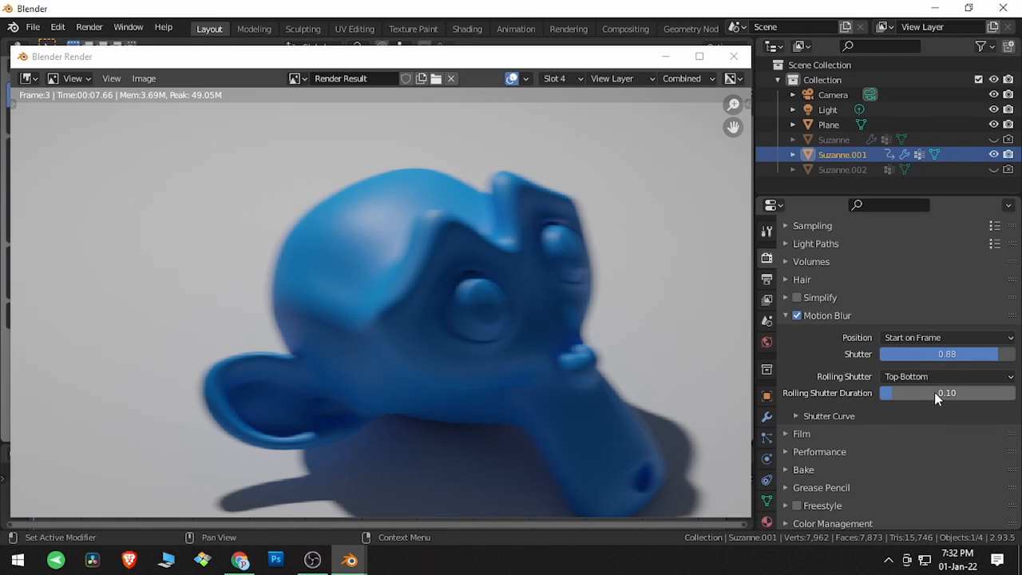
Step: Narrow the Properties editor again and expand the Shutter Curve settings under Motion Blur
drag(750, 365, 789, 355)
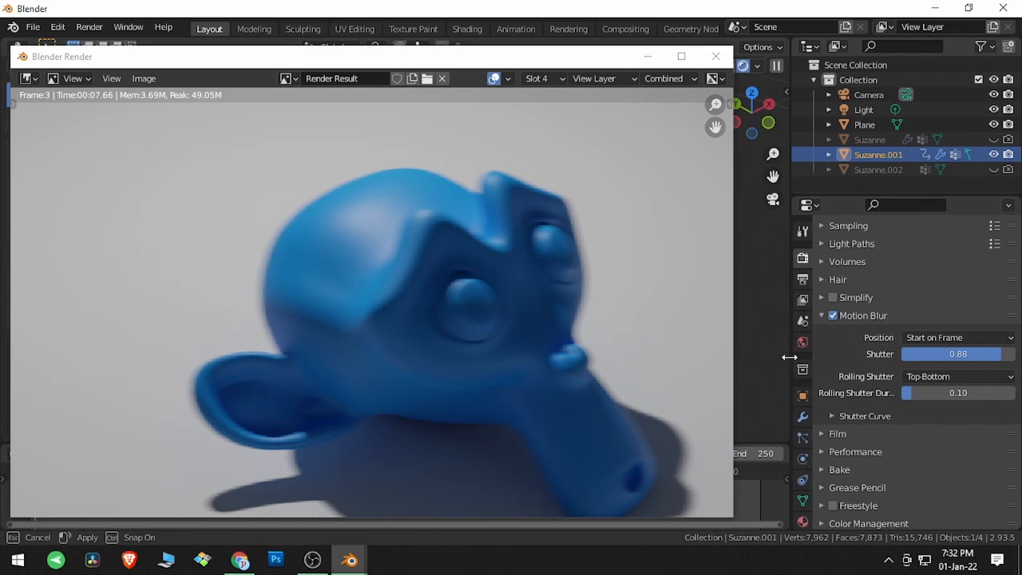
click(832, 417)
scroll(832, 416, down, 5)
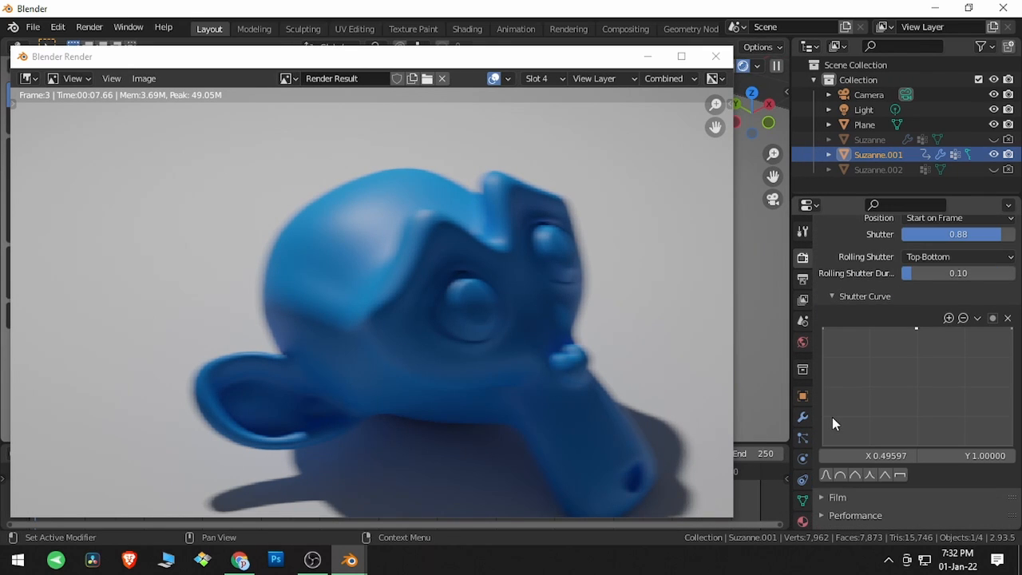
scroll(886, 320, up, 3)
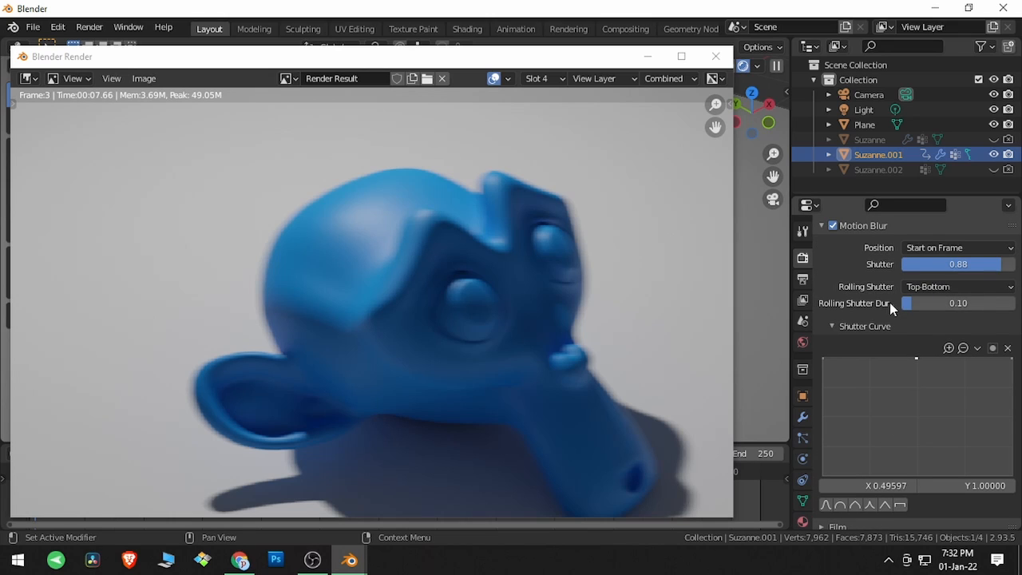
Step: Show the Slot 3 render, and lower the shutter curve's middle point to Y 0.225 and its start point to Y 0.175
click(542, 80)
click(551, 127)
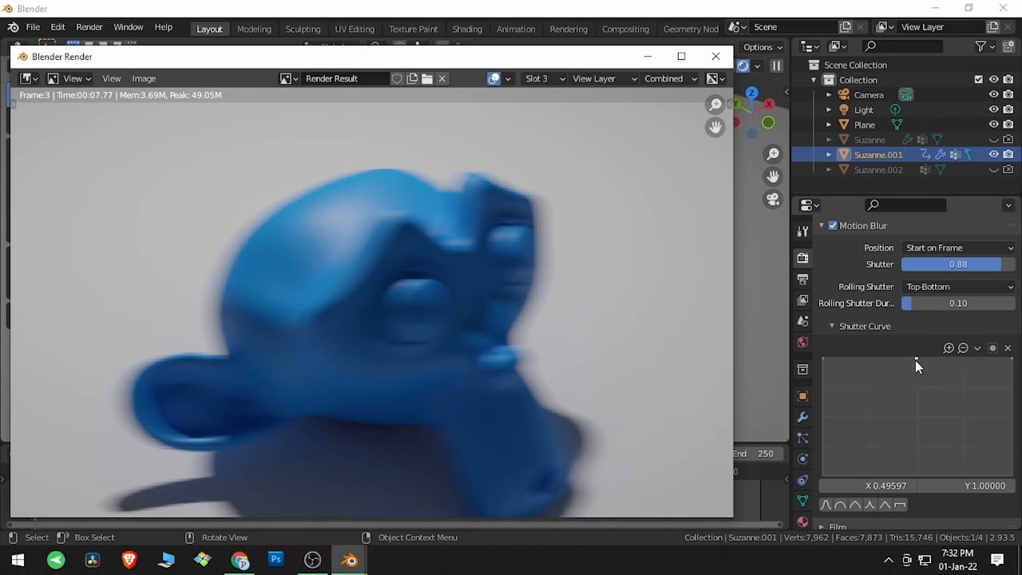
drag(916, 358, 915, 449)
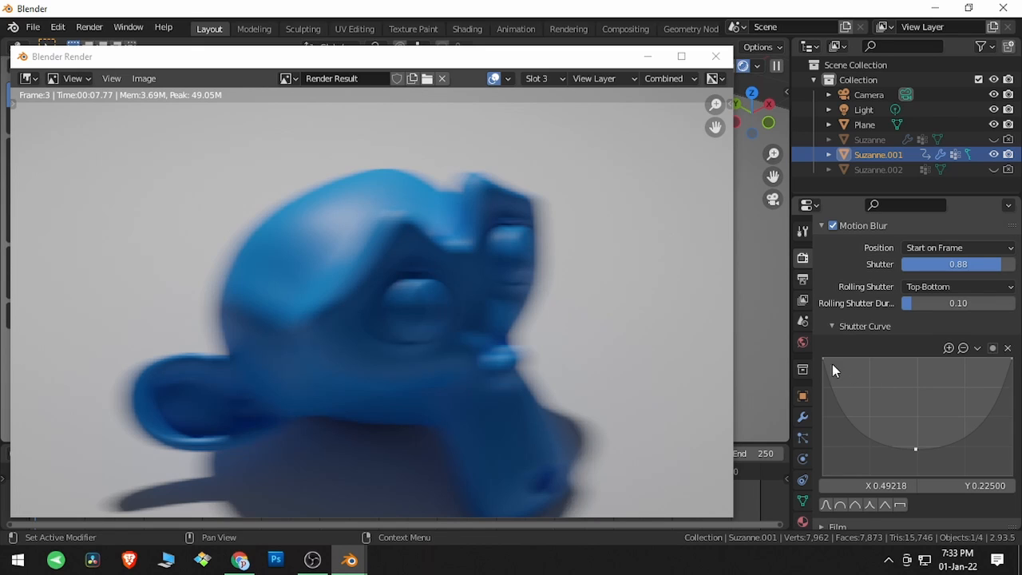
drag(824, 359, 825, 455)
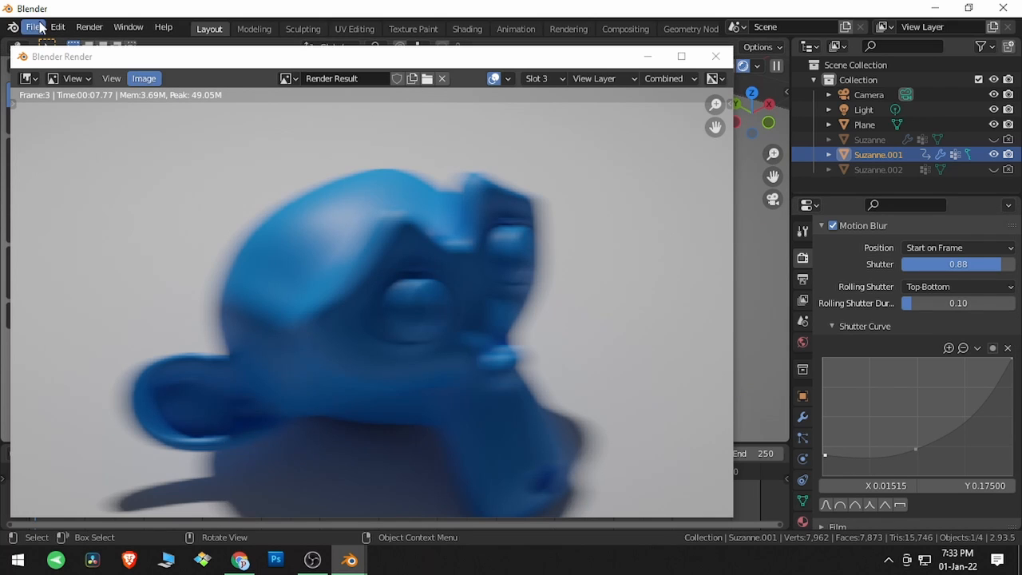
Step: Choose the empty render Slot 5 and render frame 3 into it with the reshaped shutter curve
click(546, 79)
click(553, 153)
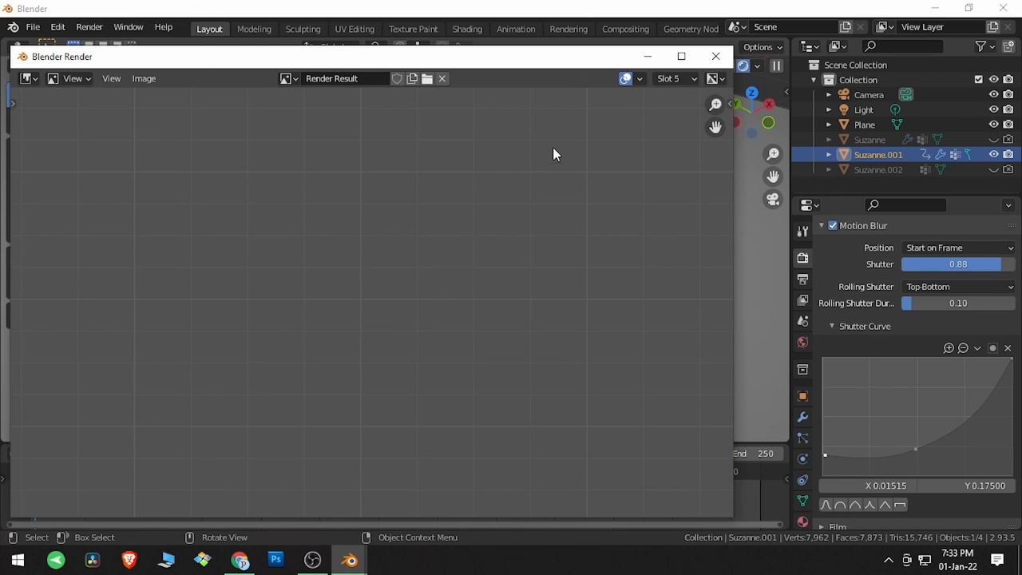
click(91, 29)
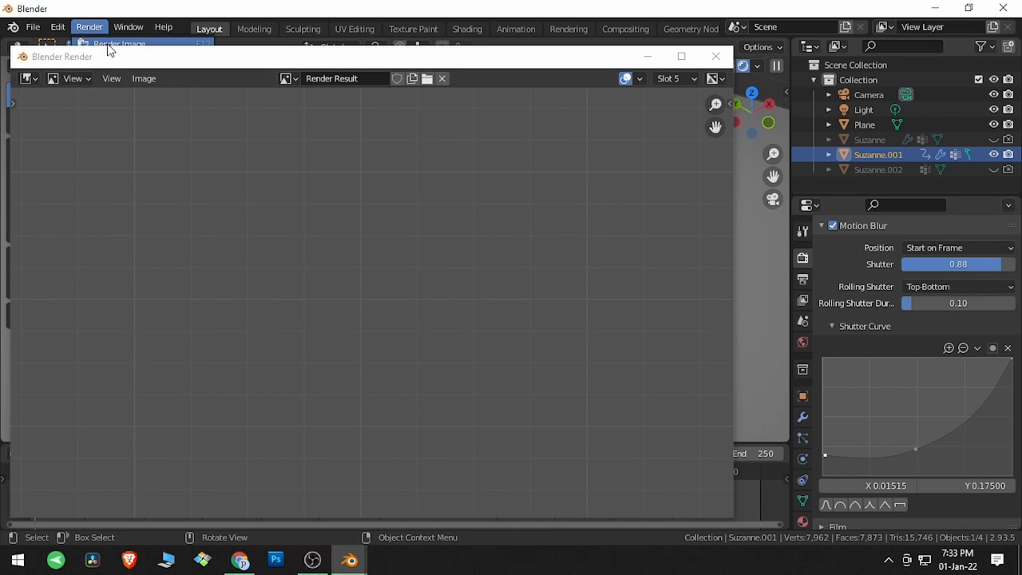
click(116, 45)
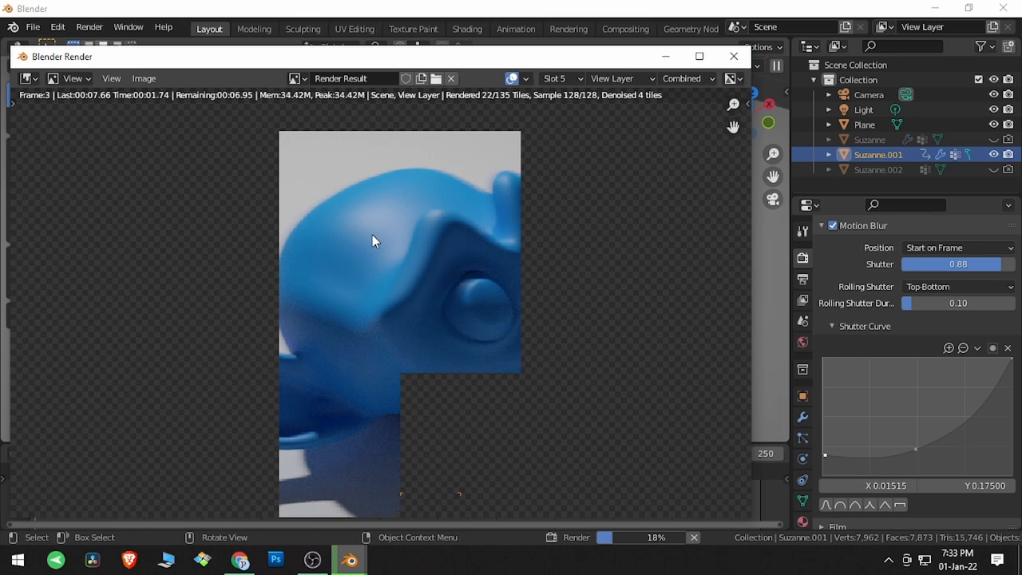
Step: Set Rolling Shutter to None and Shutter to 0.50, and render frame 3 again into Slot 5
click(988, 287)
click(981, 302)
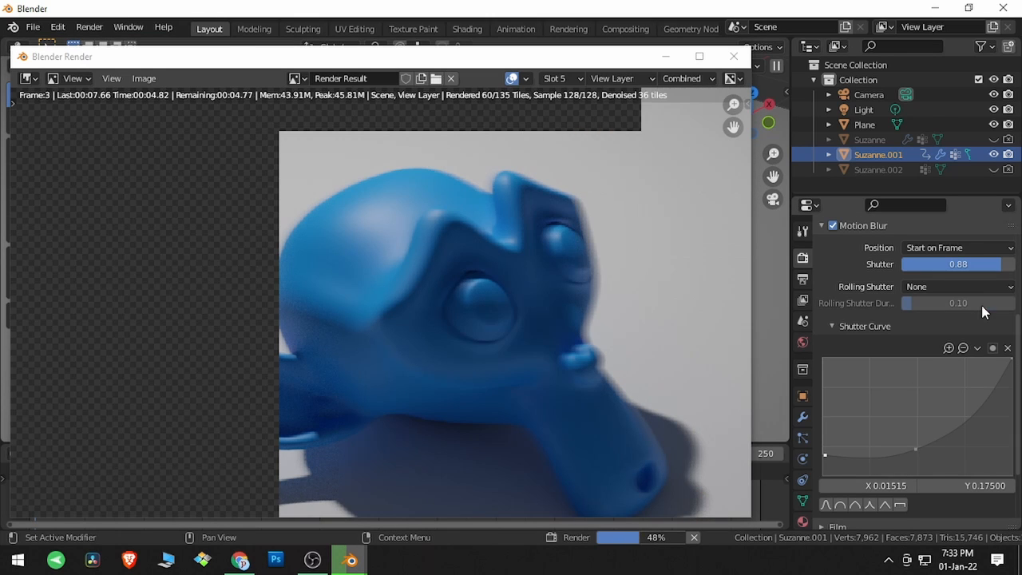
double_click(977, 264)
text(0.5)
key(Return)
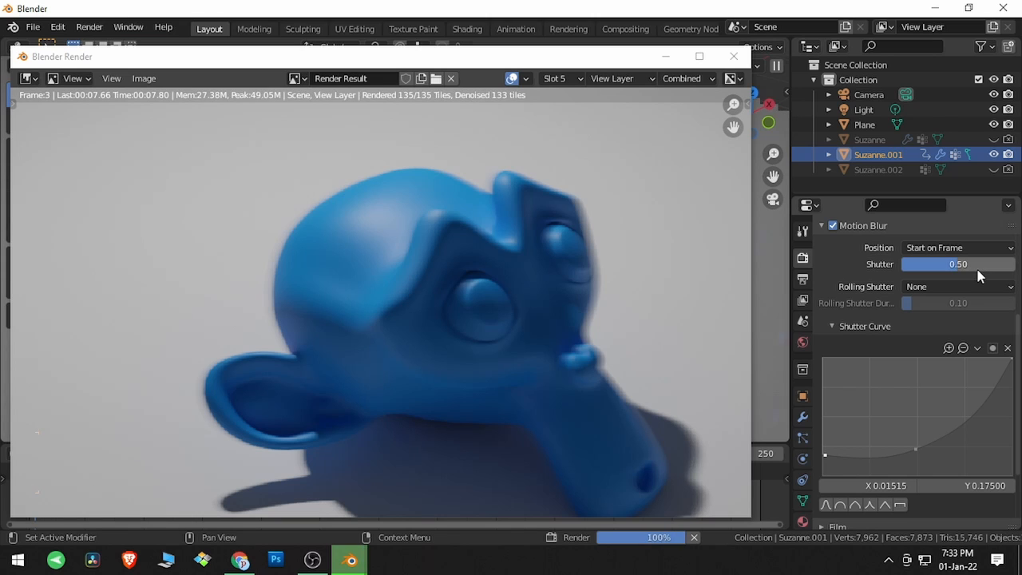
click(89, 26)
click(105, 42)
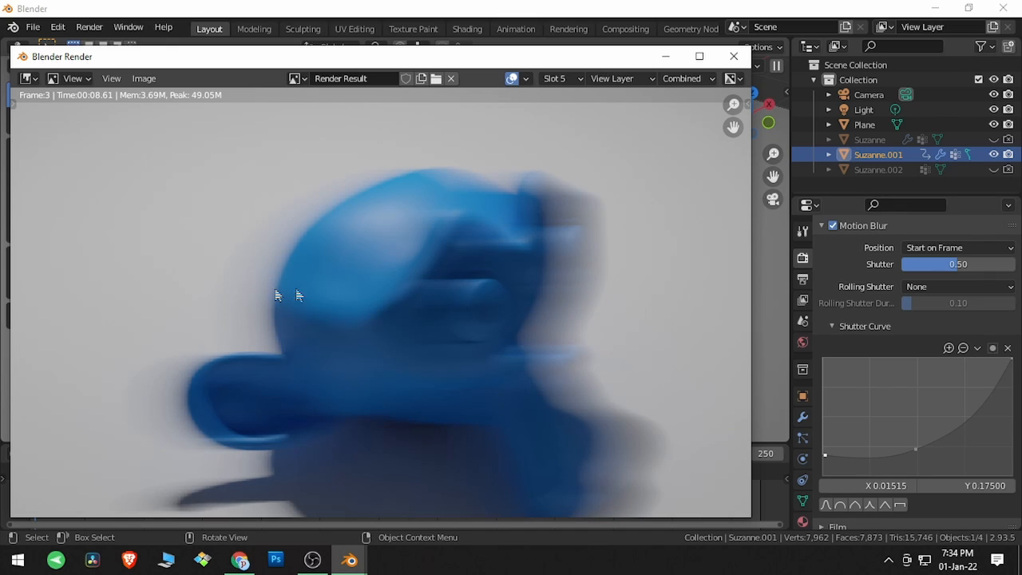
Step: Lower the shutter curve's middle point to Y 0 and re-render frame 3 in Slot 5
drag(915, 457, 915, 476)
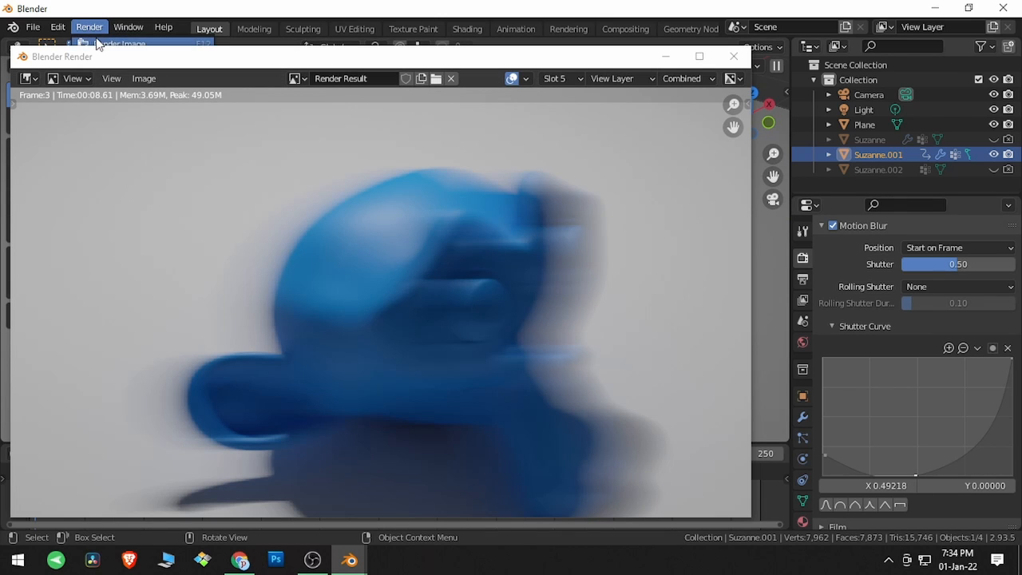
key(F12)
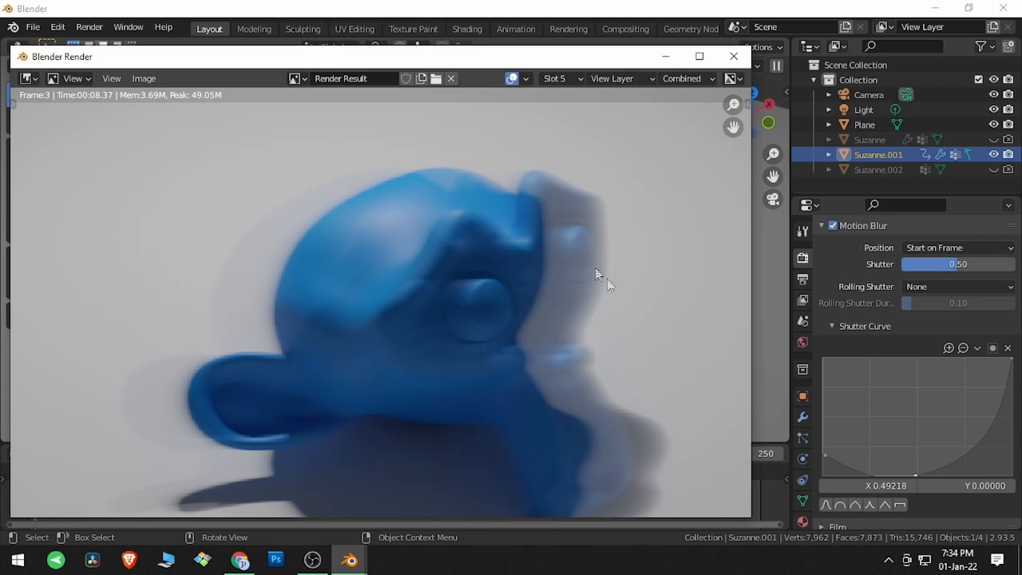
Step: Raise the shutter curve's start point to about X 0.148, Y 0.956, and start another render of frame 3
drag(825, 457, 850, 363)
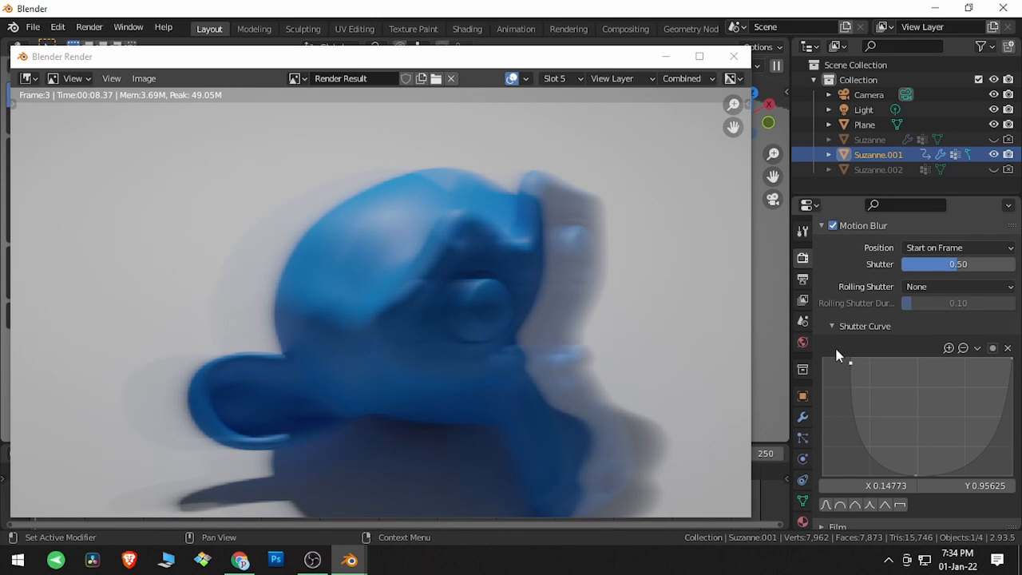
click(96, 34)
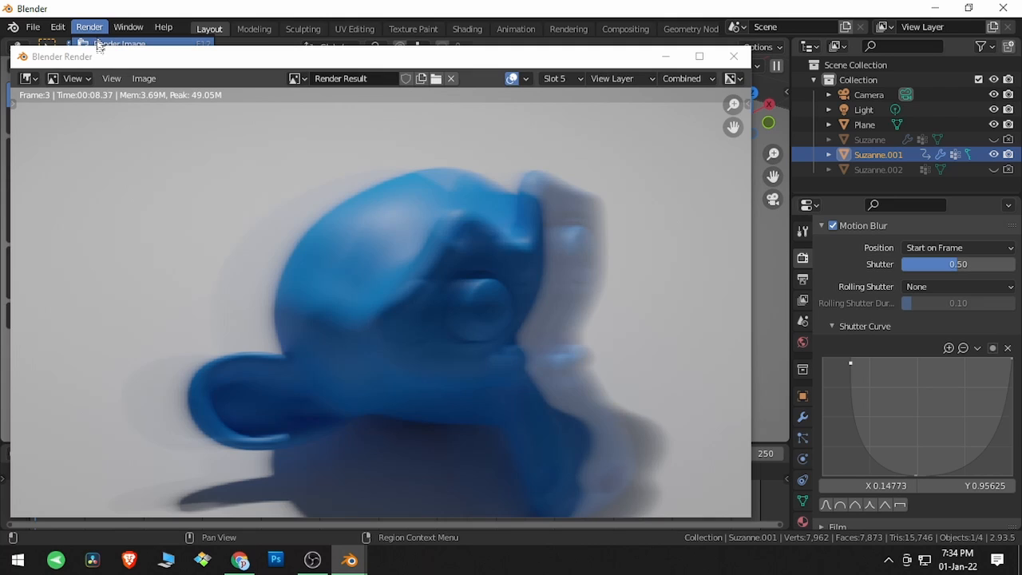
click(100, 44)
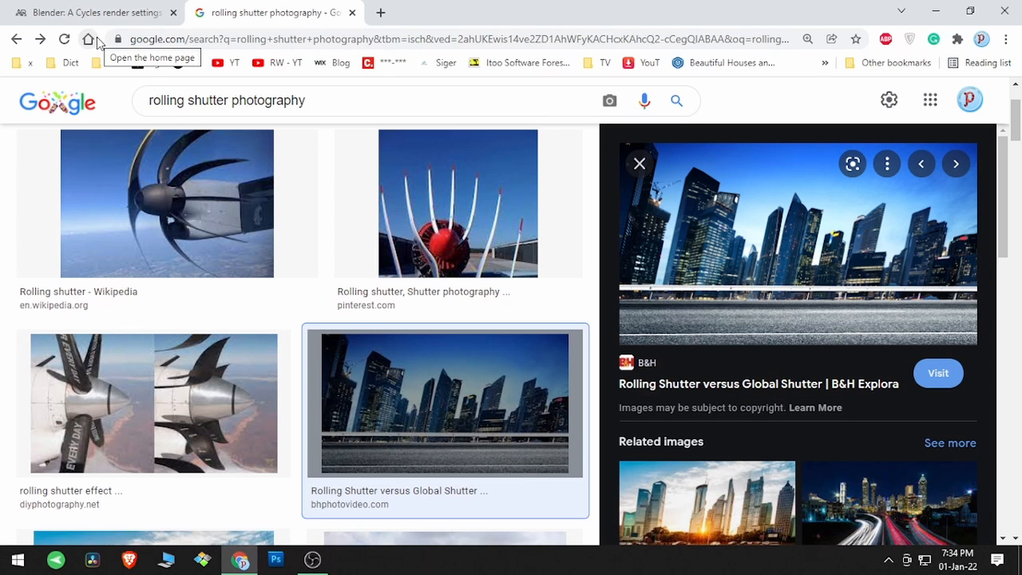